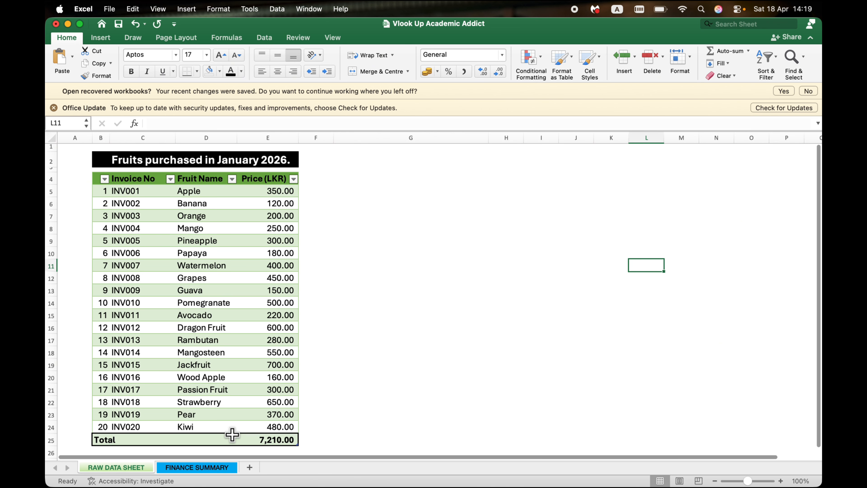
# Step: Examine the invoices listed on the FINANCE SUMMARY sheet alongside the purchase table on the RAW DATA SHEET
pyautogui.click(211, 468)
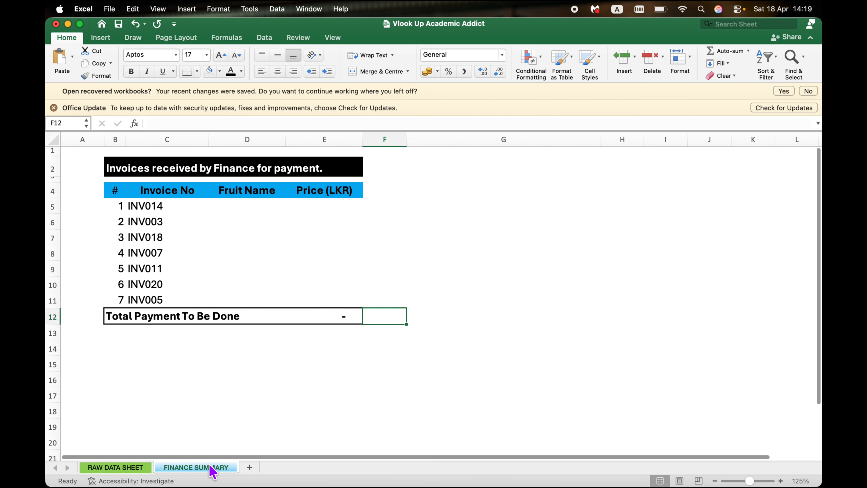
pyautogui.click(379, 365)
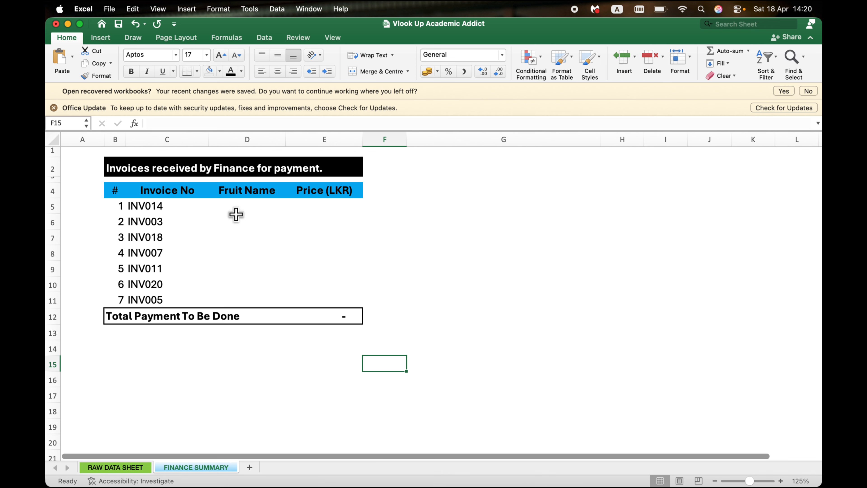
pyautogui.click(243, 210)
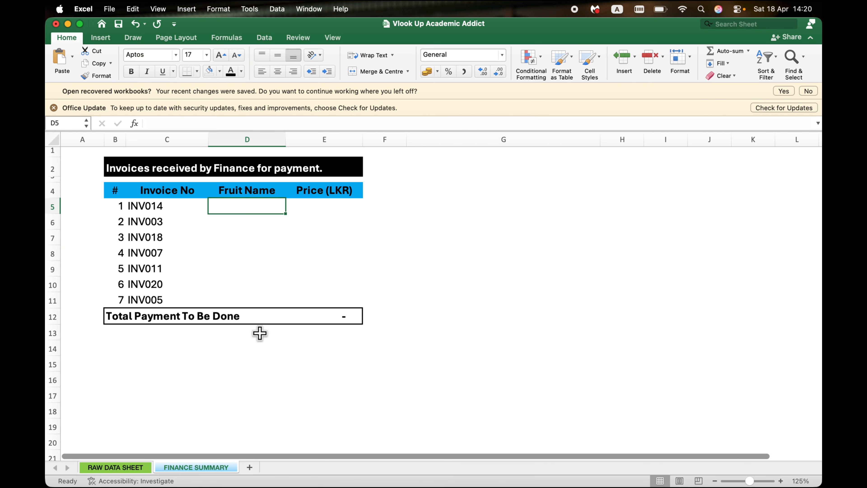
pyautogui.click(131, 469)
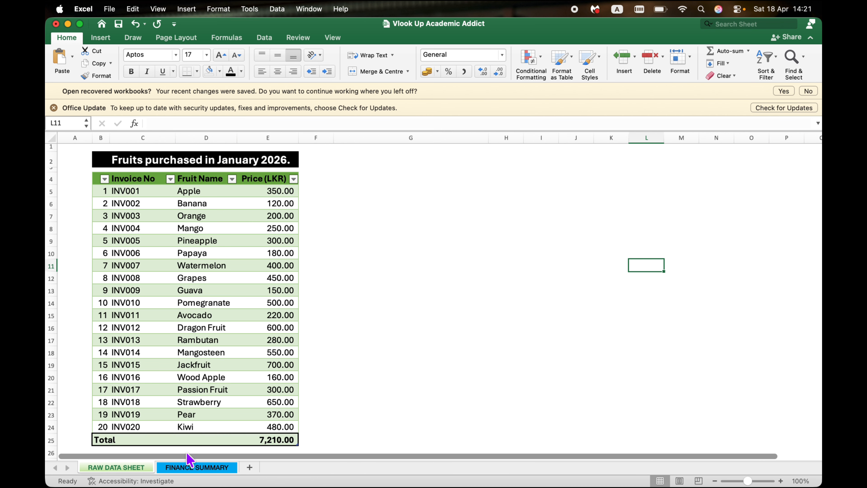
pyautogui.click(195, 466)
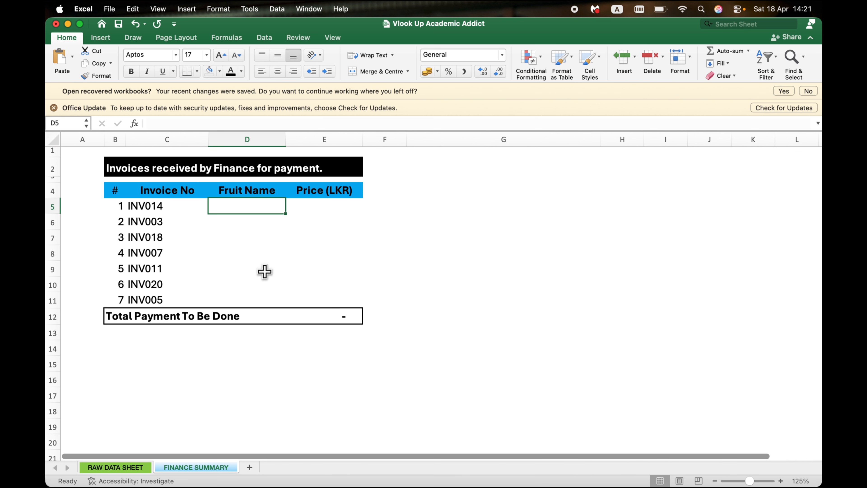
# Step: Trace the first finance summary invoice to its fruit name and price in the raw data, checking which summary cells need them
pyautogui.click(165, 205)
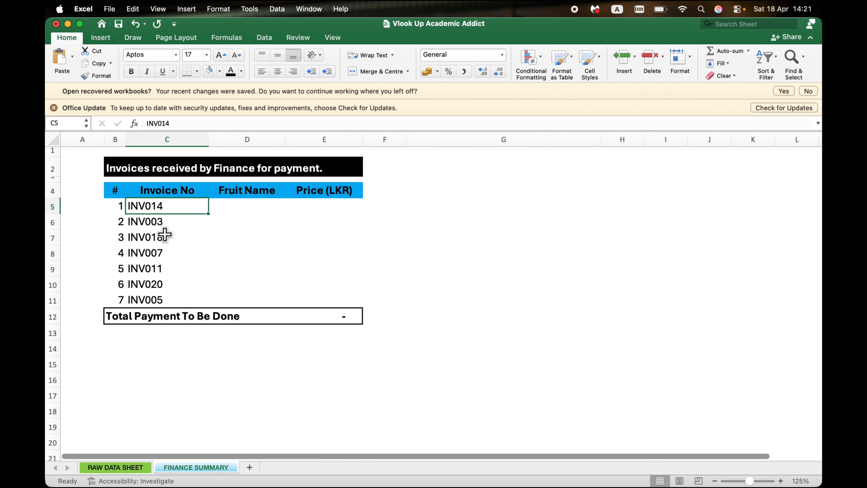
pyautogui.click(133, 469)
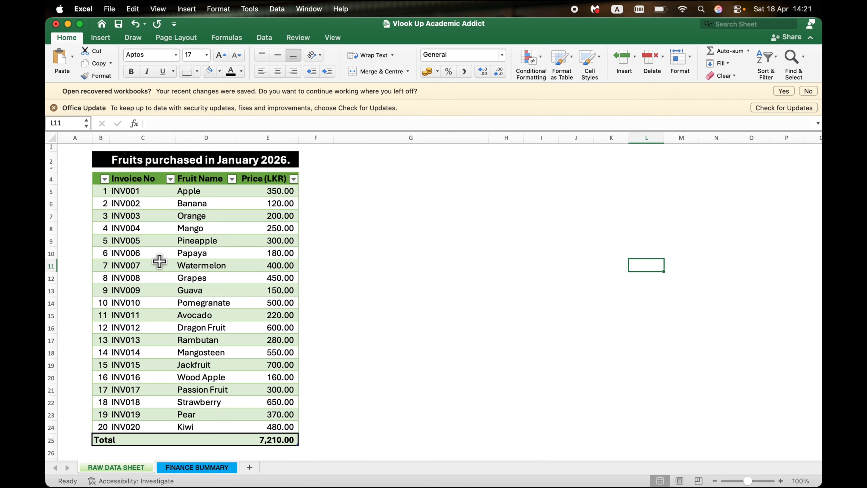
pyautogui.click(154, 350)
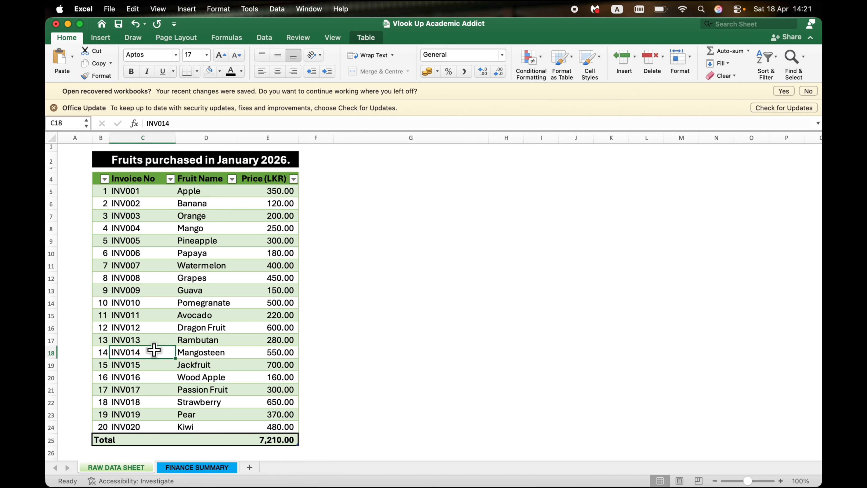
pyautogui.press('Right')
pyautogui.press('Right')
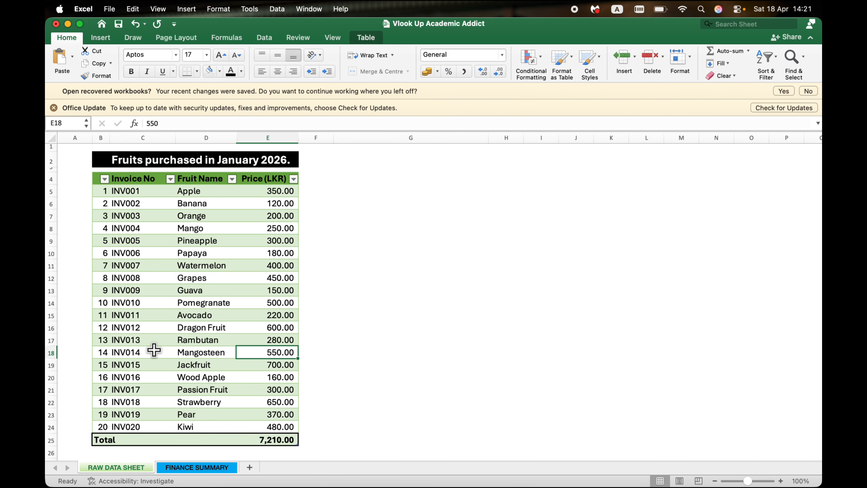
pyautogui.click(197, 467)
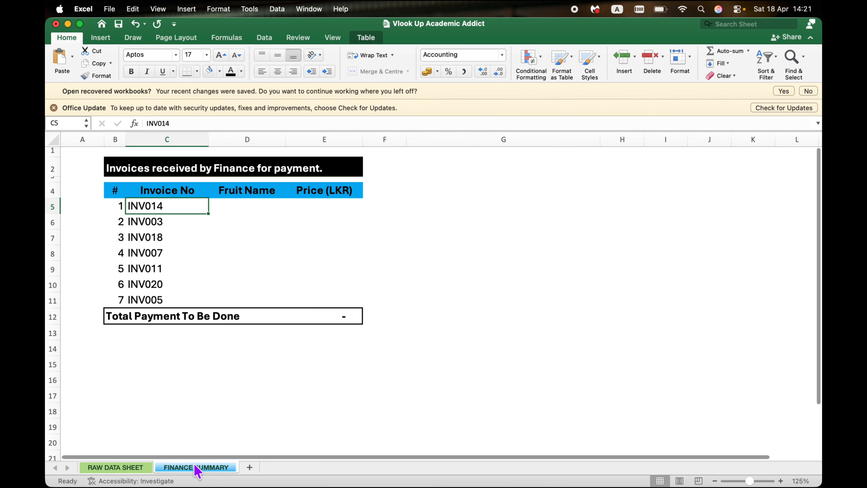
pyautogui.click(251, 205)
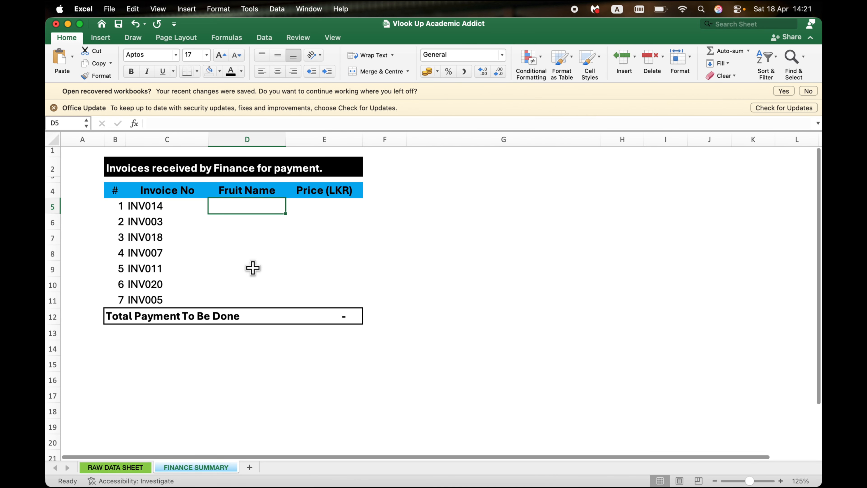
pyautogui.click(313, 211)
# Step: Check the second finance summary invoice against the raw data table and compare the two sheets
pyautogui.click(167, 224)
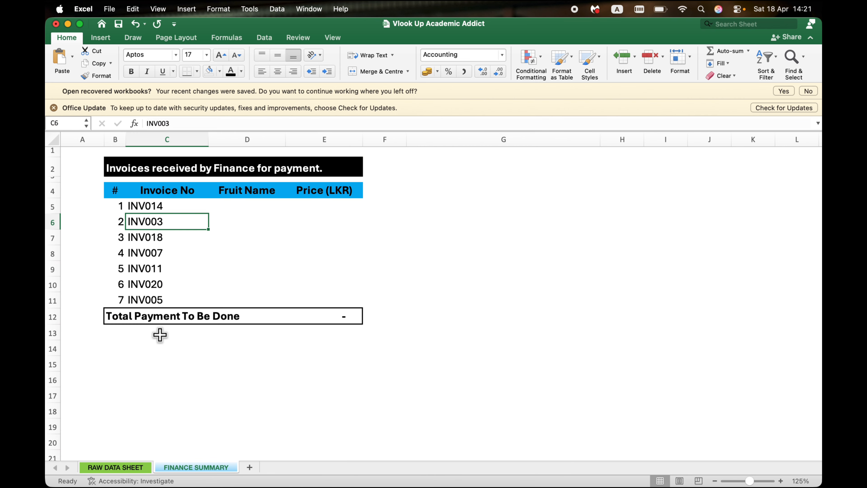
pyautogui.click(141, 468)
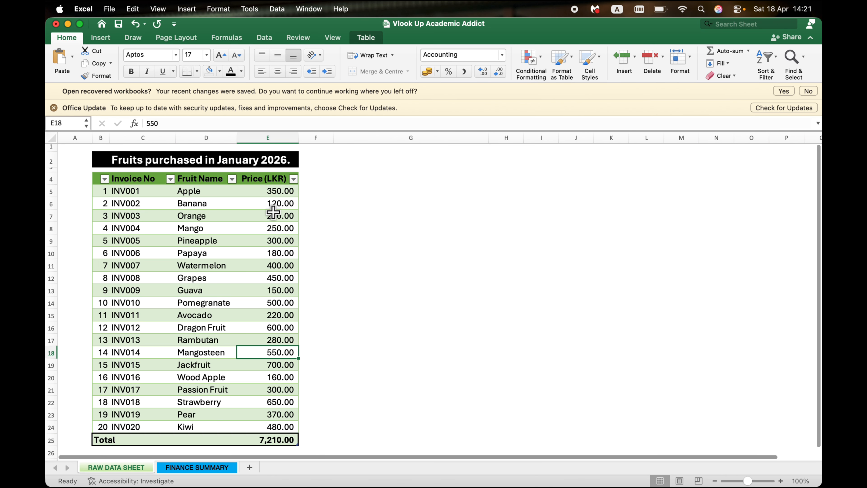
pyautogui.click(216, 468)
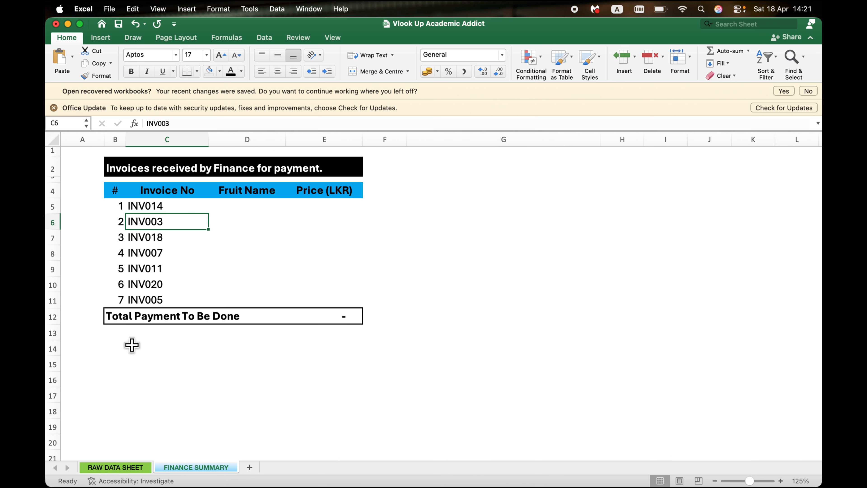
pyautogui.click(122, 465)
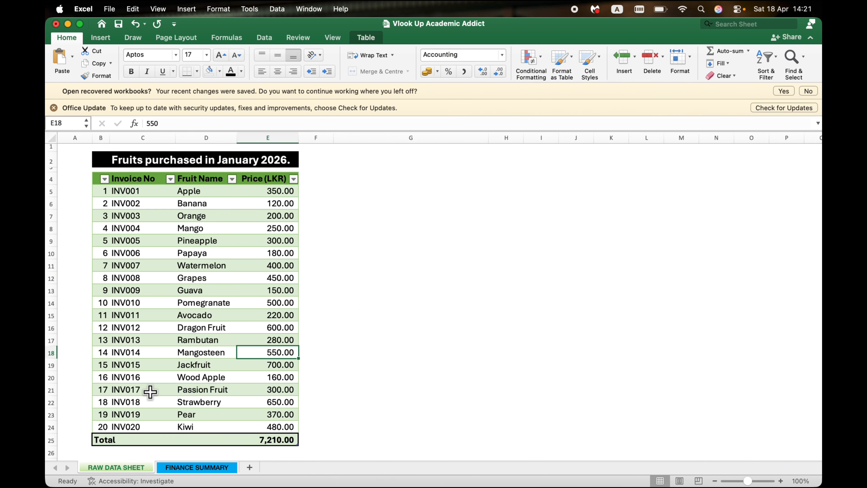
pyautogui.click(189, 467)
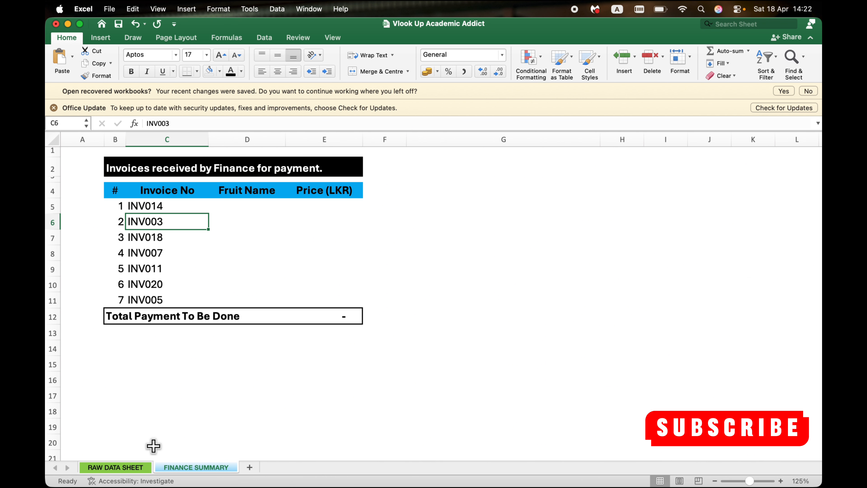
pyautogui.click(137, 468)
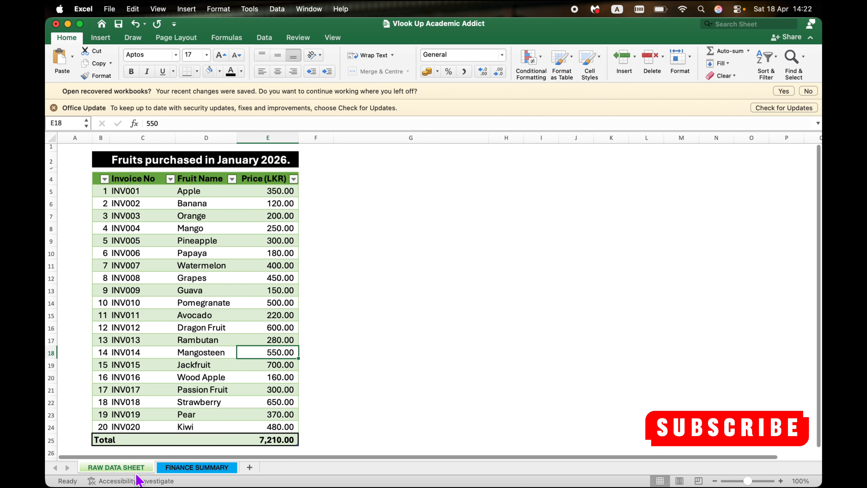
pyautogui.click(182, 467)
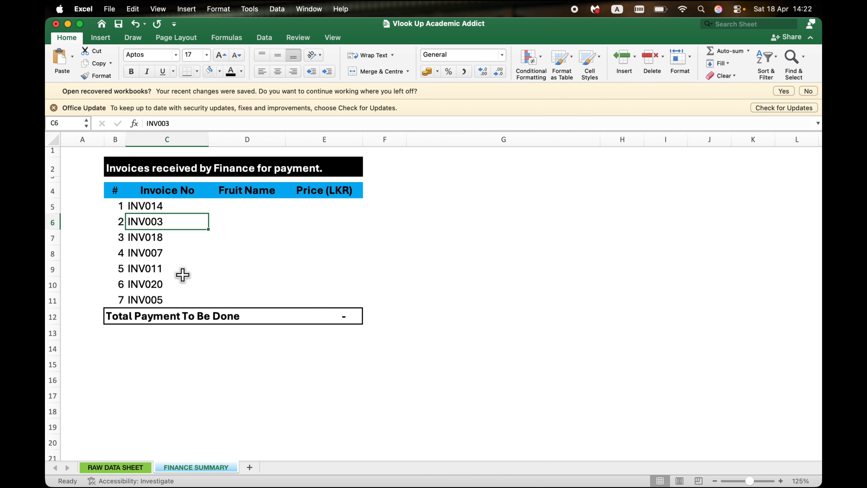
pyautogui.click(143, 467)
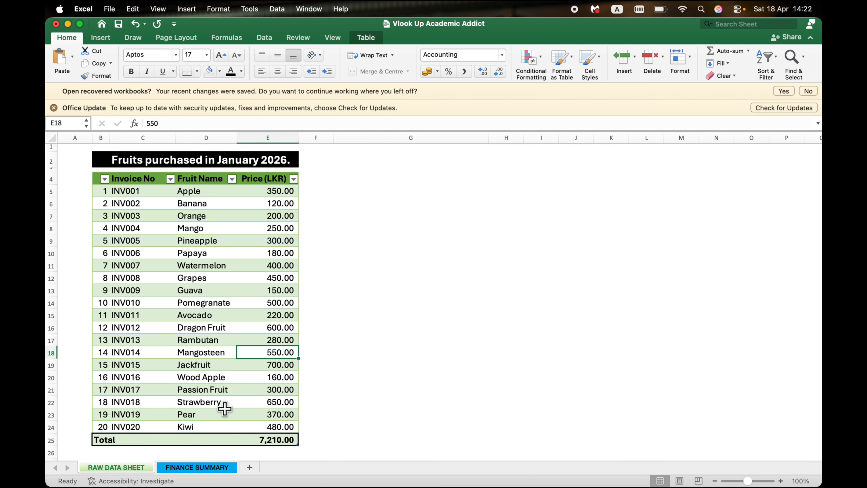
pyautogui.click(212, 470)
# Step: Start a VLOOKUP formula in cell D5 of the finance summary with C5 as the lookup value
pyautogui.click(369, 249)
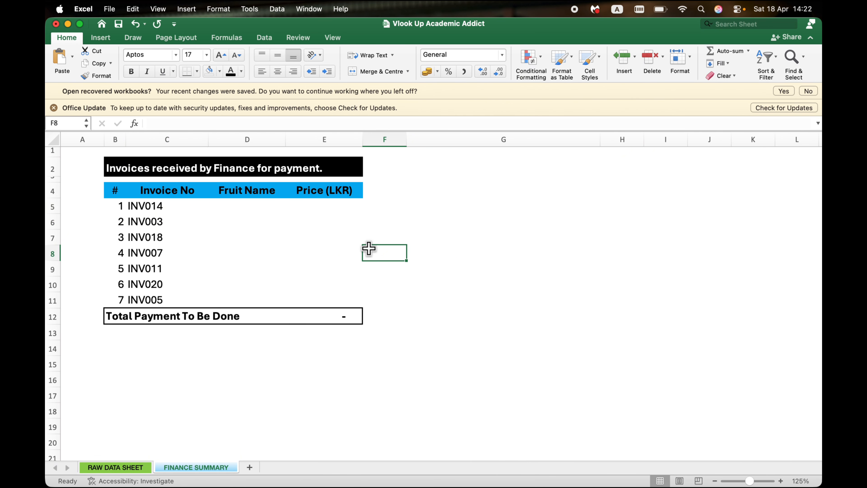
pyautogui.click(235, 202)
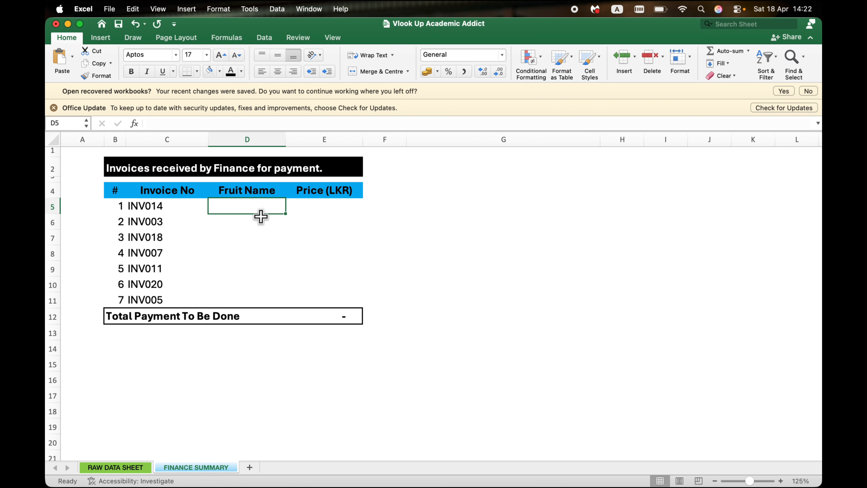
pyautogui.click(330, 206)
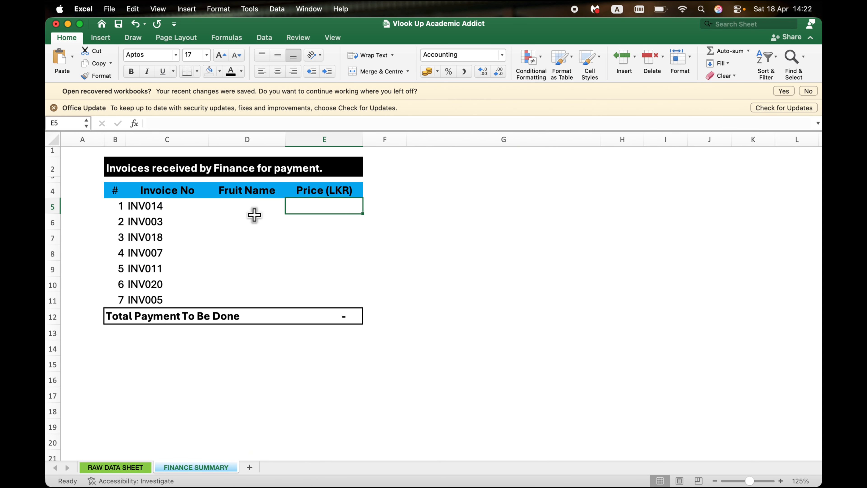
pyautogui.click(238, 204)
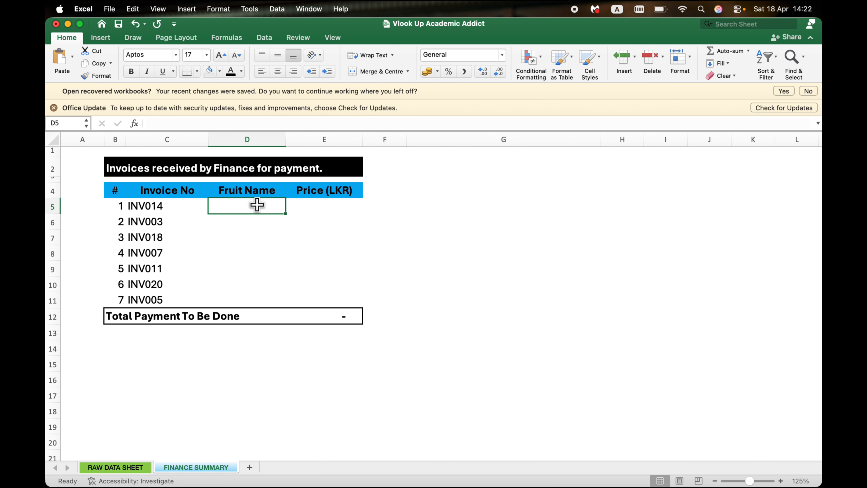
pyautogui.write('=')
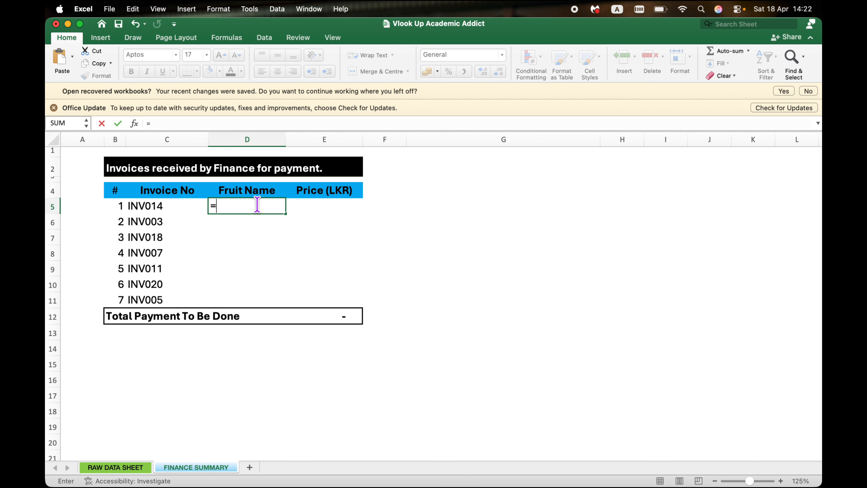
pyautogui.write('vlo')
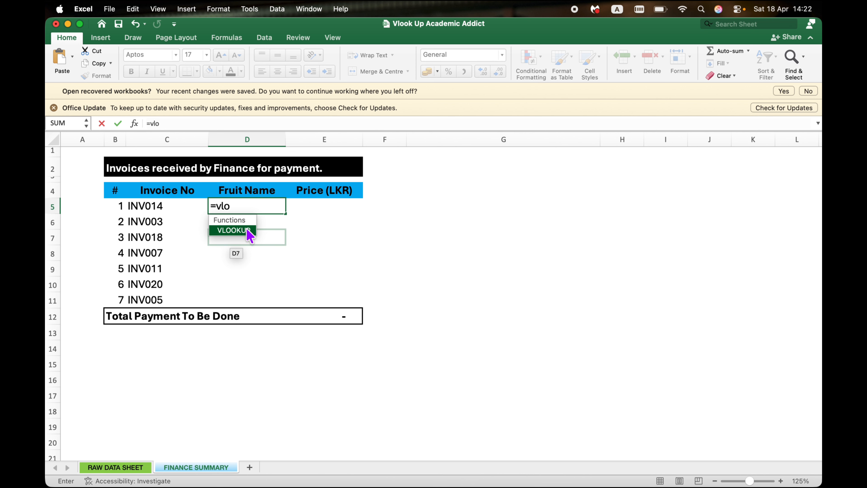
pyautogui.doubleClick(233, 230)
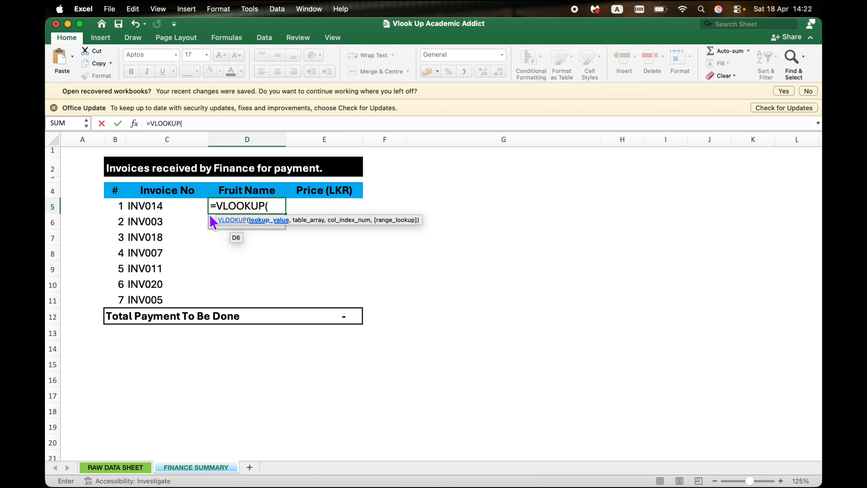
pyautogui.click(176, 215)
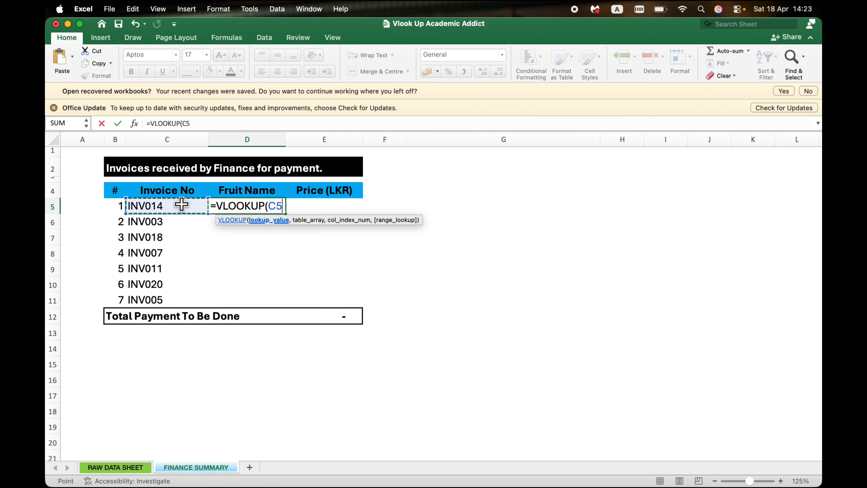
pyautogui.click(219, 127)
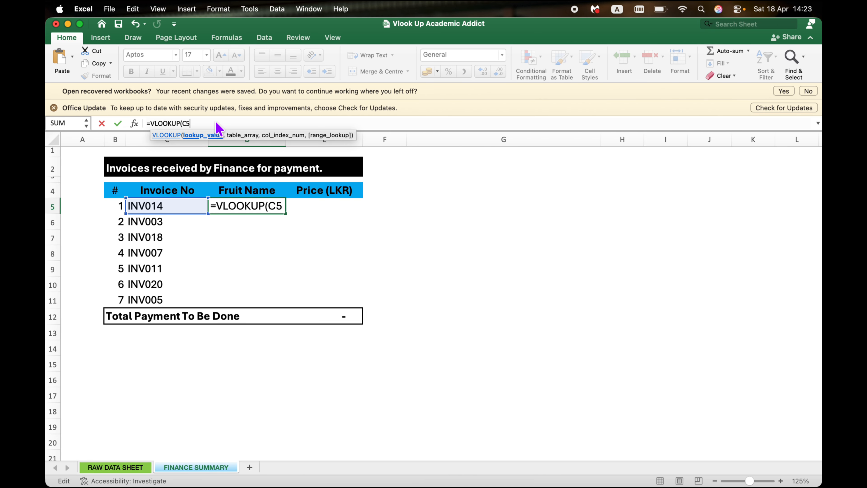
pyautogui.write(',')
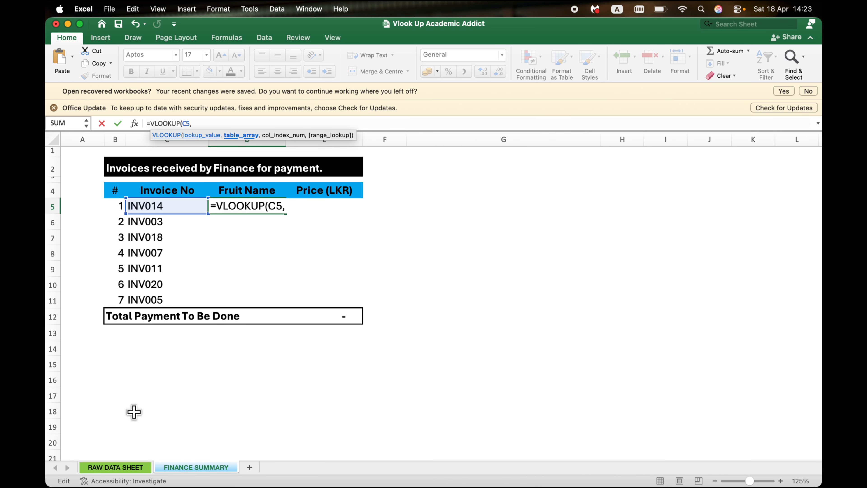
# Step: Set the VLOOKUP table array to the range C5:E24 on the RAW DATA SHEET
pyautogui.click(127, 471)
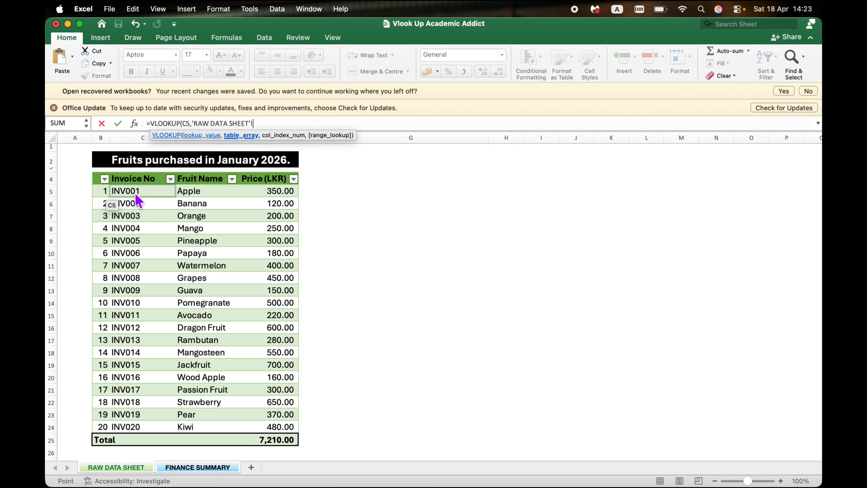
pyautogui.moveTo(135, 192); pyautogui.dragTo(149, 423)
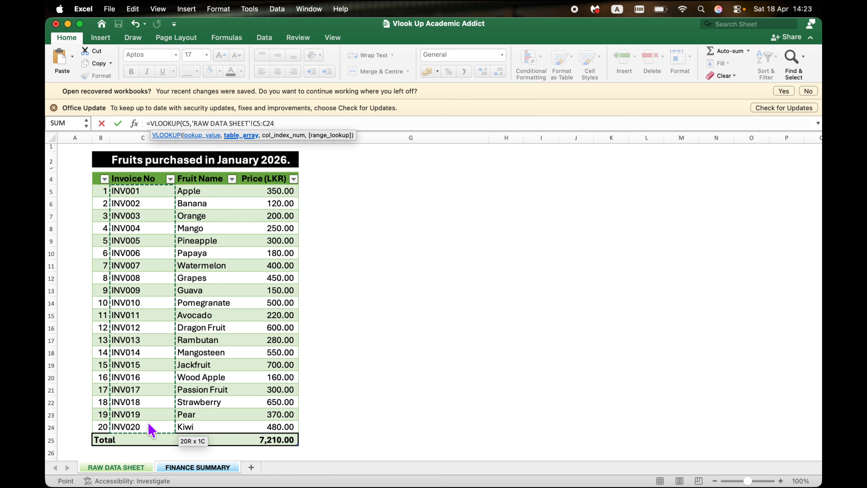
pyautogui.hotkey('shift', 'Right')
pyautogui.hotkey('shift', 'Right')
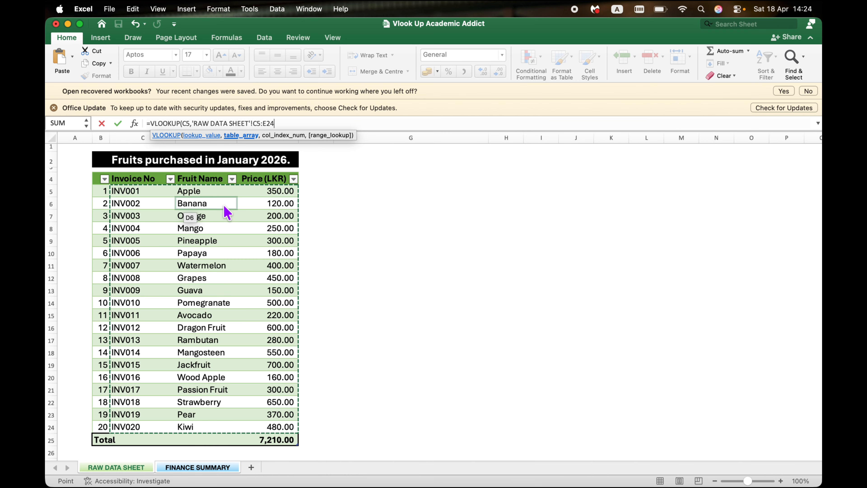
pyautogui.write(',')
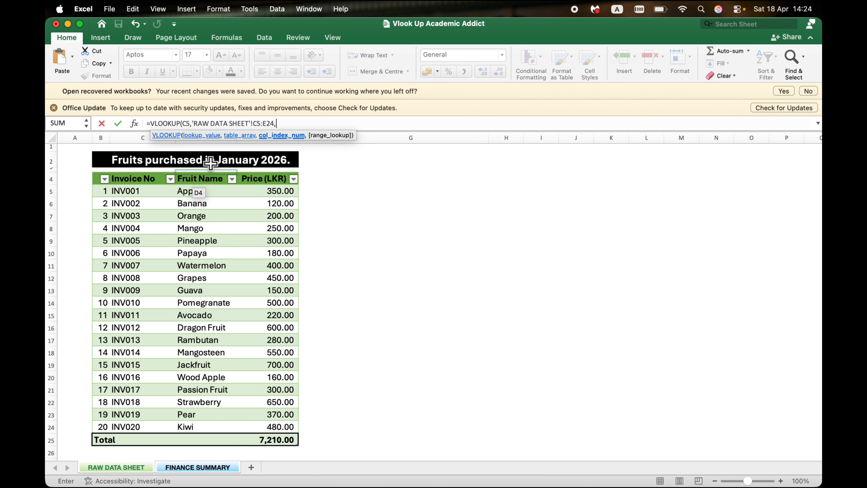
# Step: Complete the VLOOKUP in D5 with column index 2 and FALSE for an exact match
pyautogui.write('2')
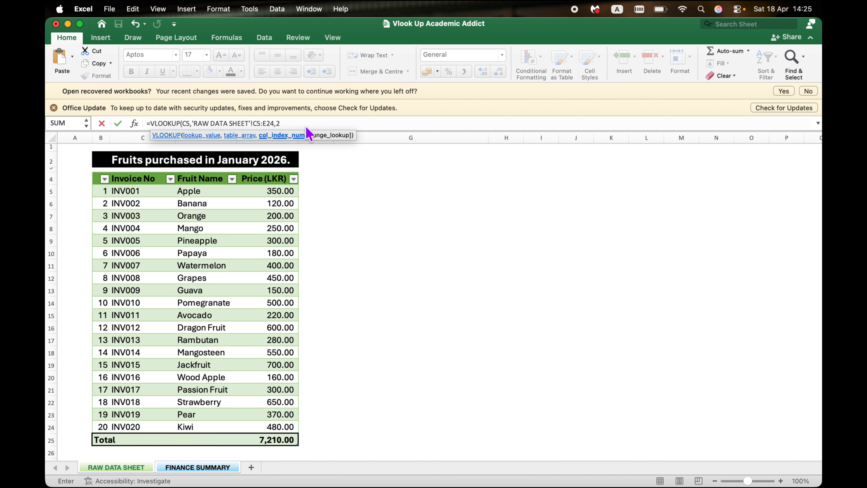
pyautogui.write(',')
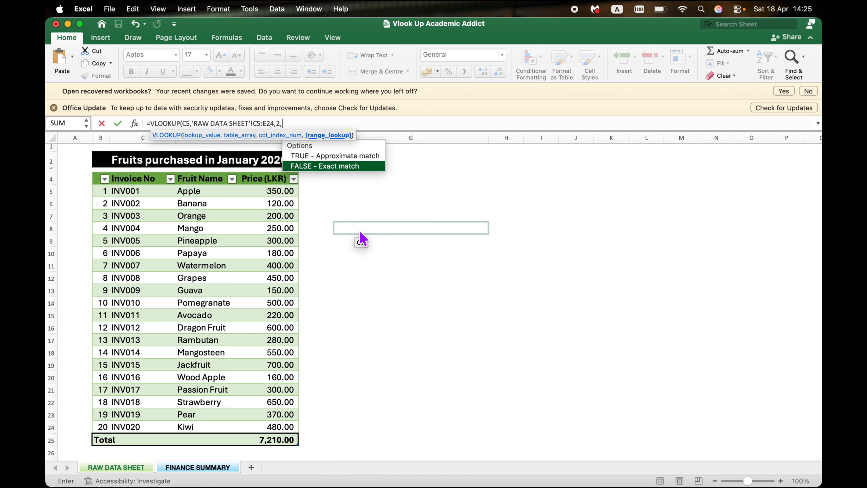
pyautogui.press('Tab')
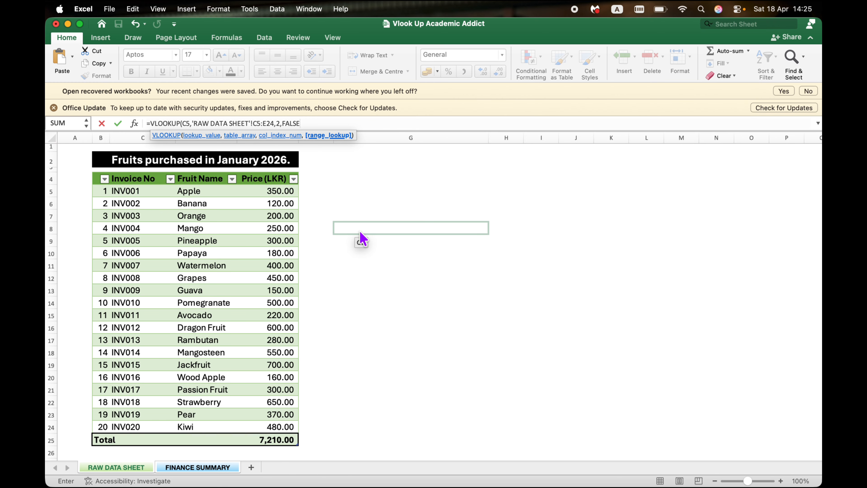
pyautogui.write(')')
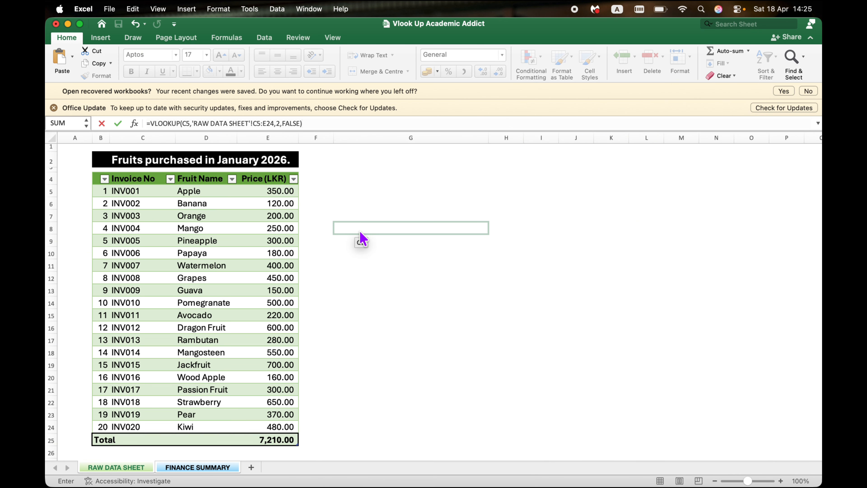
pyautogui.press('Return')
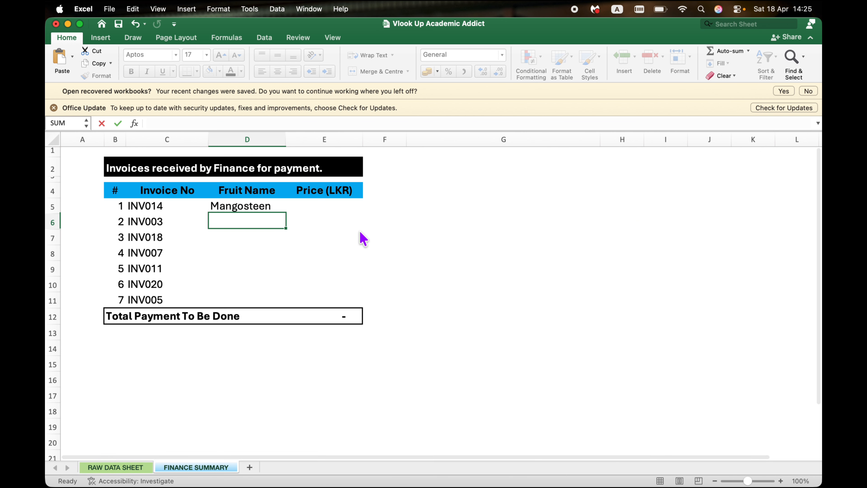
# Step: Check the fruit name returned in D5 against the first invoice's row on the RAW DATA SHEET
pyautogui.click(251, 206)
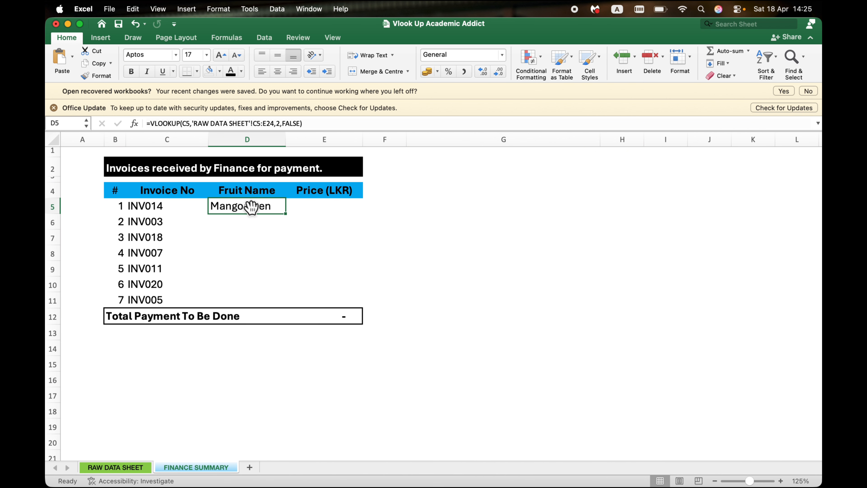
pyautogui.click(163, 204)
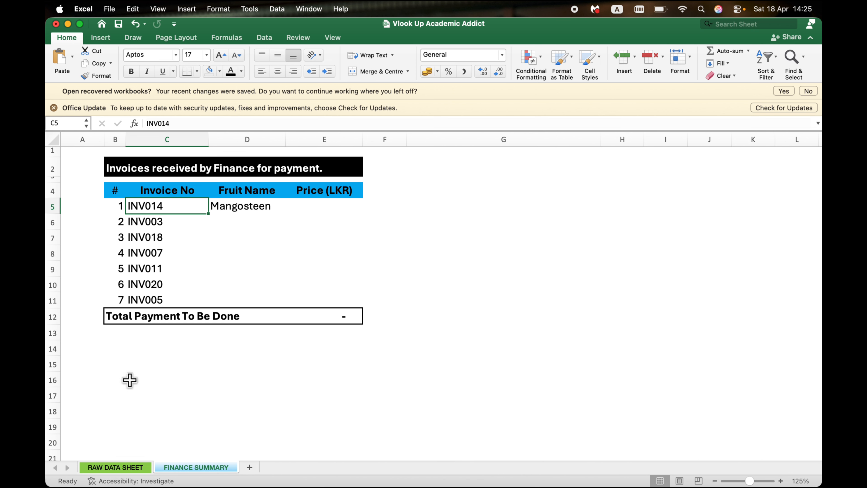
pyautogui.click(115, 468)
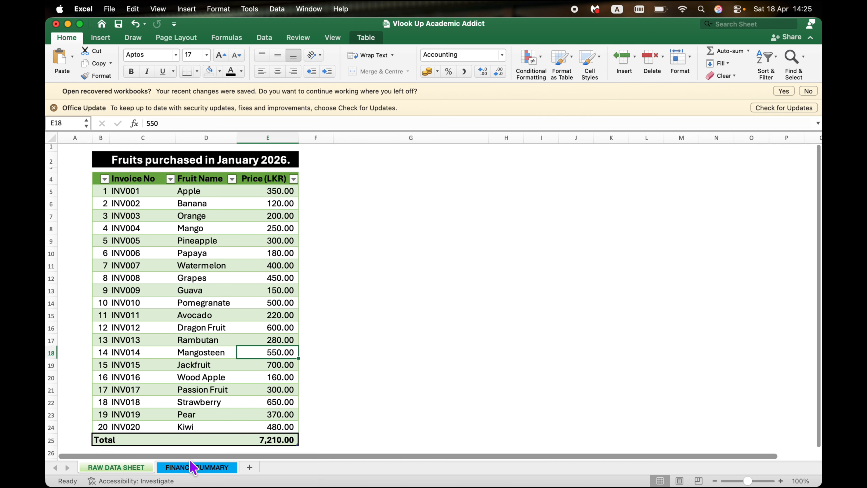
pyautogui.click(220, 468)
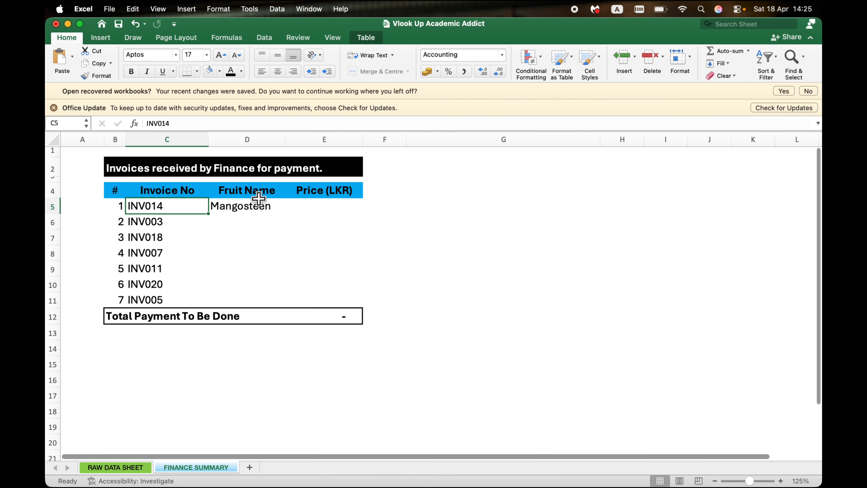
# Step: Copy the D5 VLOOKUP down through D11 and inspect the copied formula in D6
pyautogui.click(257, 210)
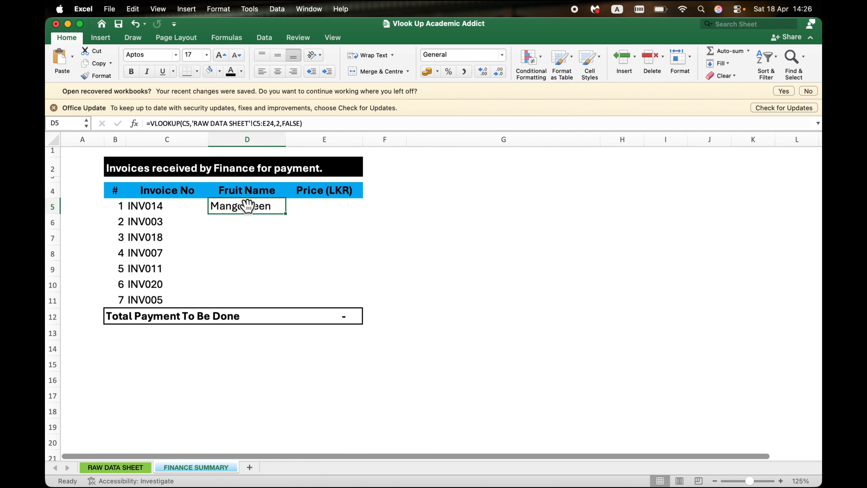
pyautogui.moveTo(286, 214); pyautogui.dragTo(284, 304)
pyautogui.click(249, 221)
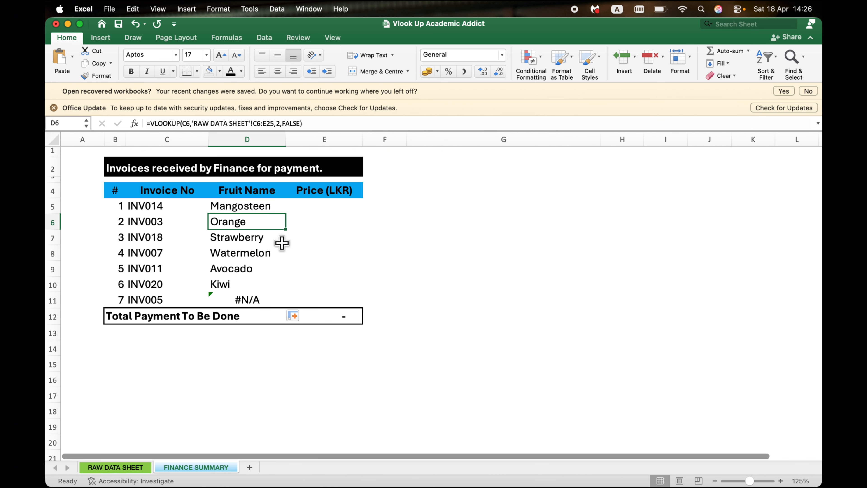
pyautogui.doubleClick(251, 222)
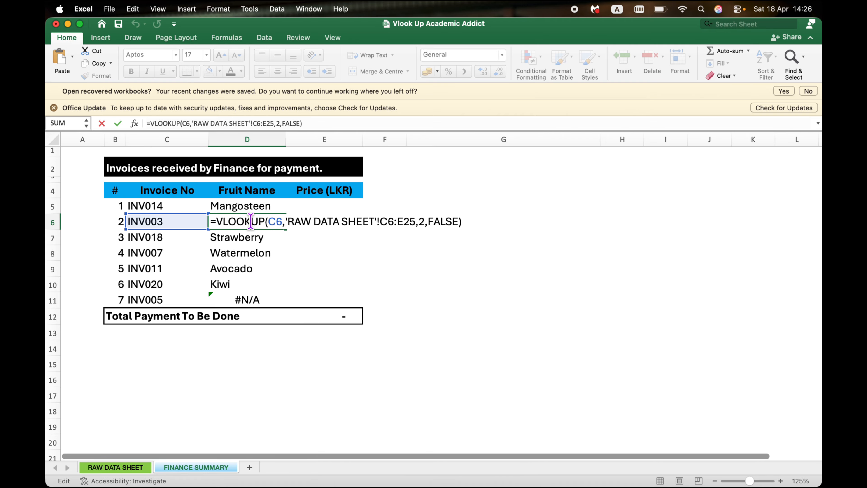
pyautogui.press('Return')
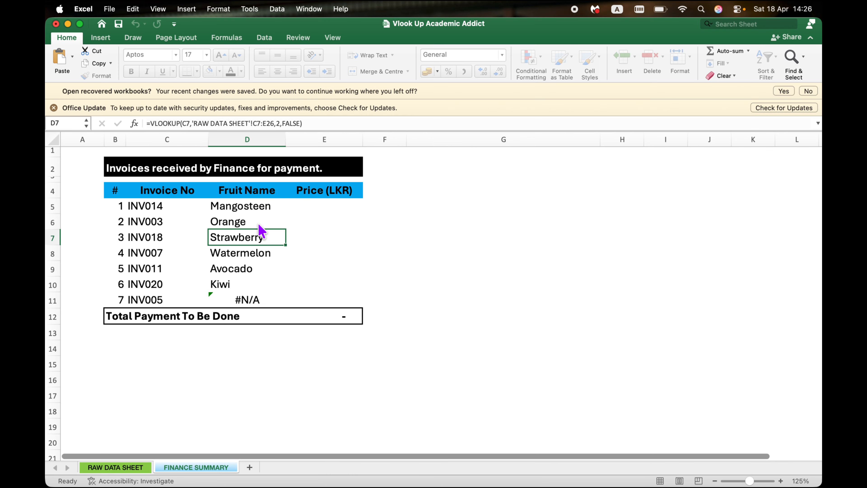
pyautogui.press('Up')
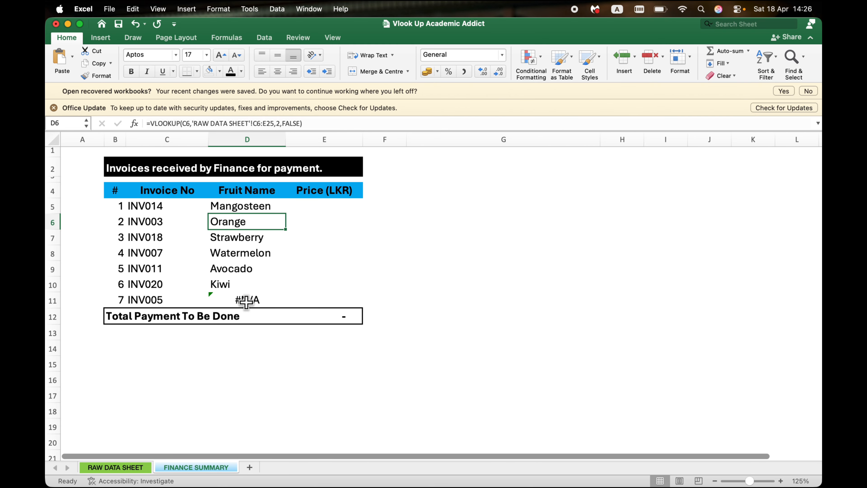
# Step: Check the third invoice's fruit name in D7 against its row on the RAW DATA SHEET
pyautogui.click(160, 240)
pyautogui.click(220, 237)
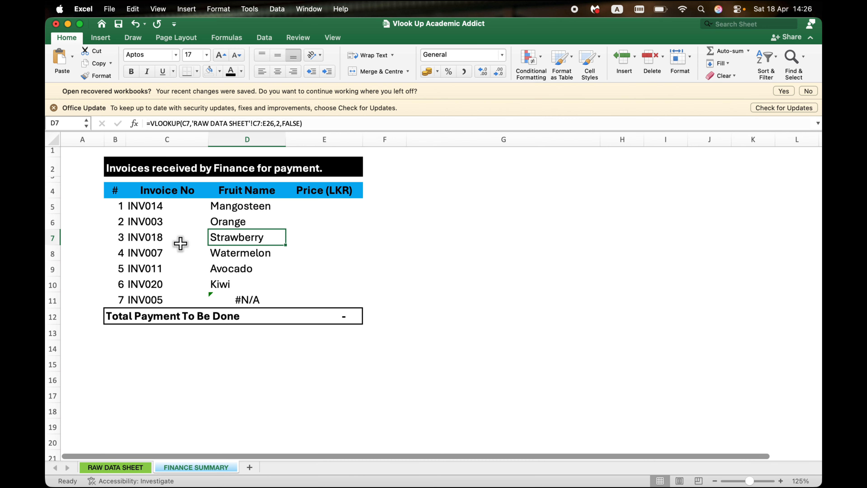
pyautogui.click(136, 467)
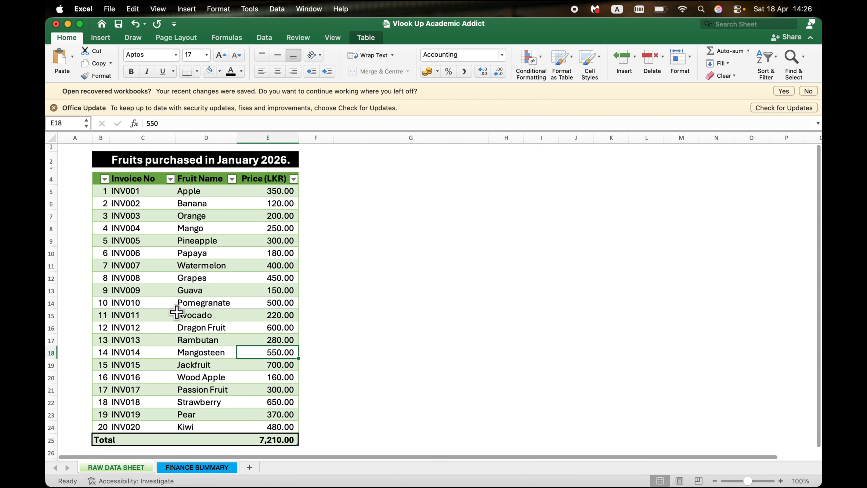
pyautogui.click(150, 402)
pyautogui.click(187, 401)
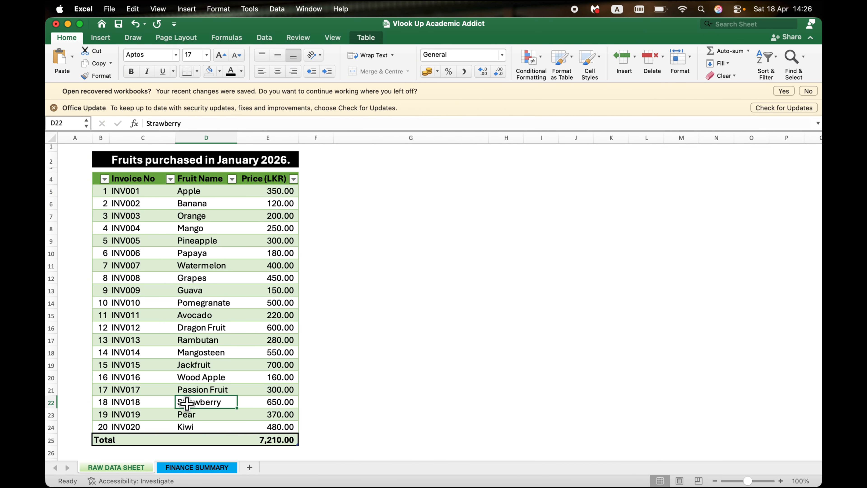
pyautogui.click(197, 467)
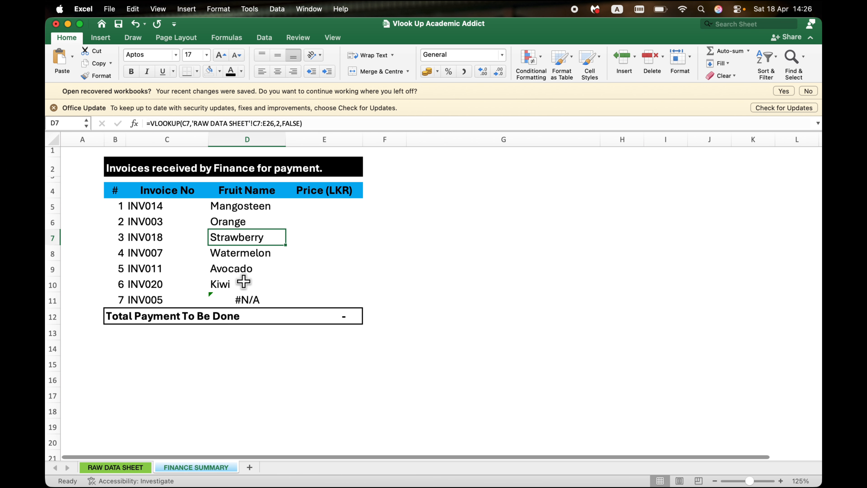
# Step: Examine how the copied formulas shift the table array by selecting C5:E24, C6:E25 and C7:E26 on the RAW DATA SHEET
pyautogui.click(253, 221)
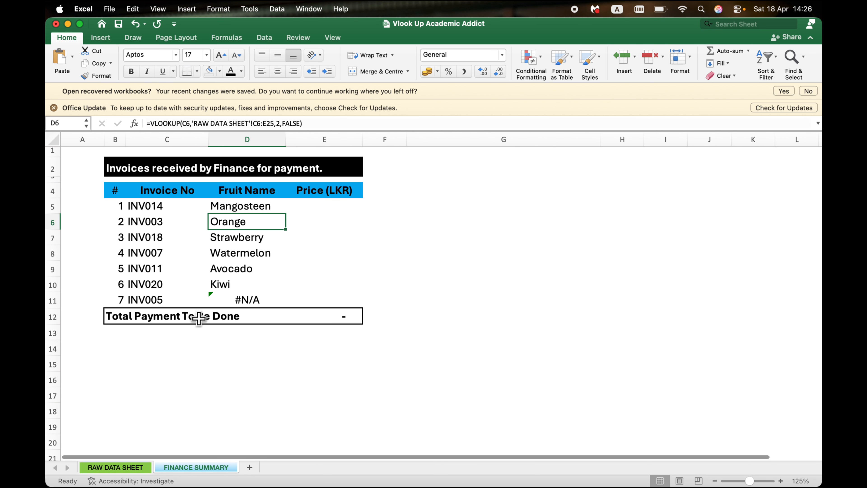
pyautogui.click(124, 469)
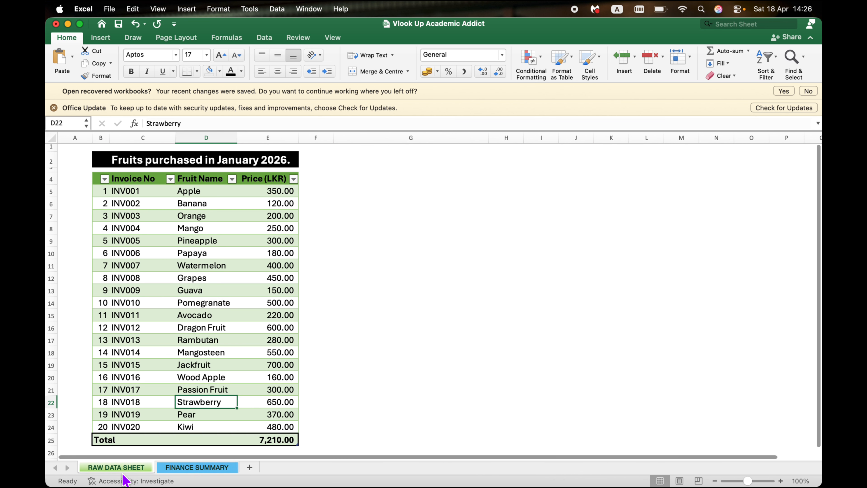
pyautogui.click(140, 190)
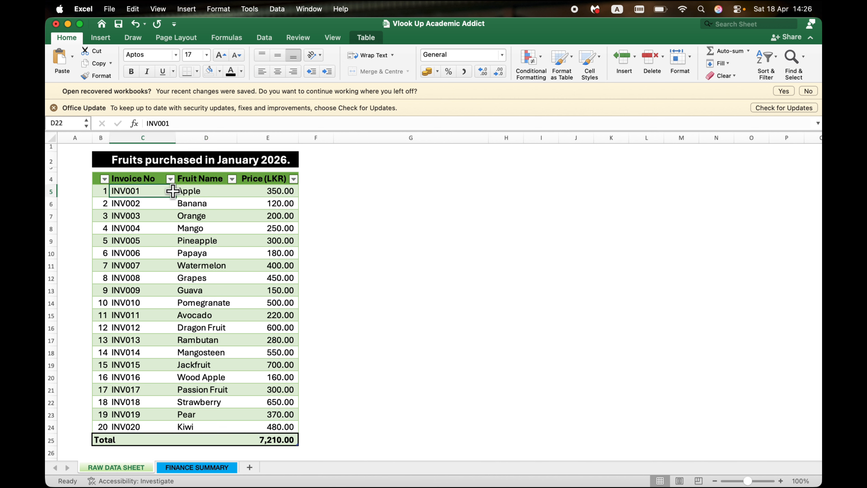
pyautogui.moveTo(173, 192); pyautogui.dragTo(253, 431)
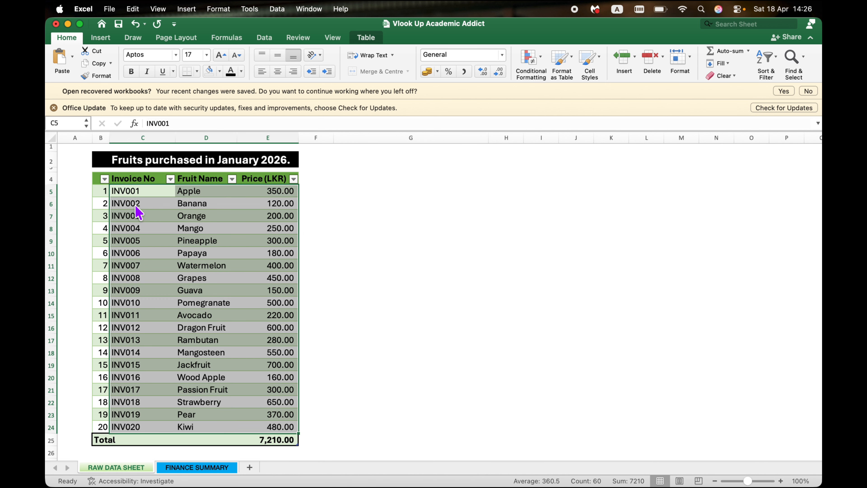
pyautogui.moveTo(127, 205); pyautogui.dragTo(257, 451)
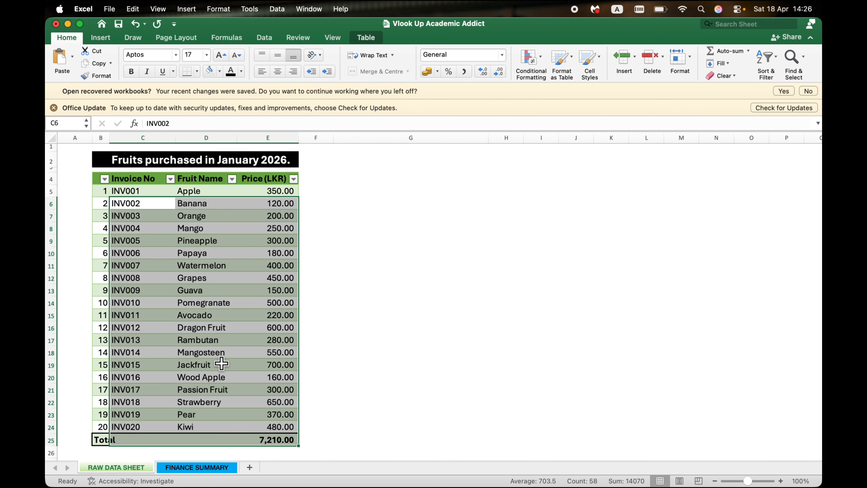
pyautogui.click(140, 216)
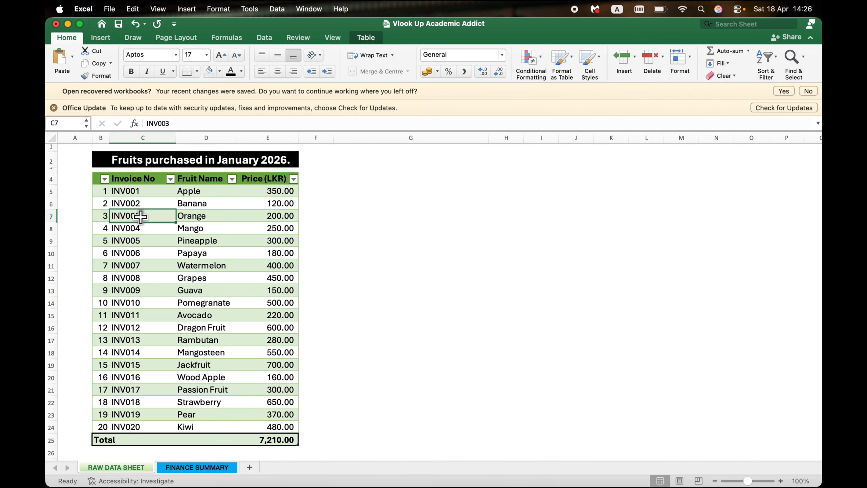
pyautogui.moveTo(140, 216); pyautogui.dragTo(267, 462)
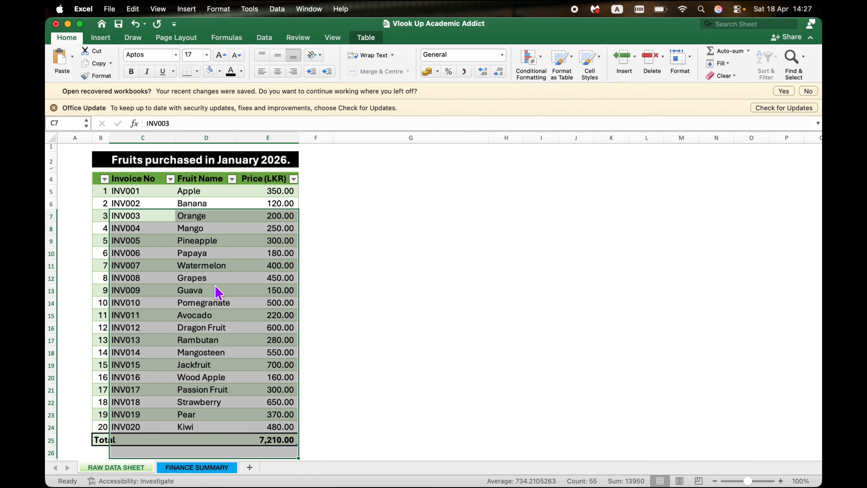
pyautogui.click(181, 467)
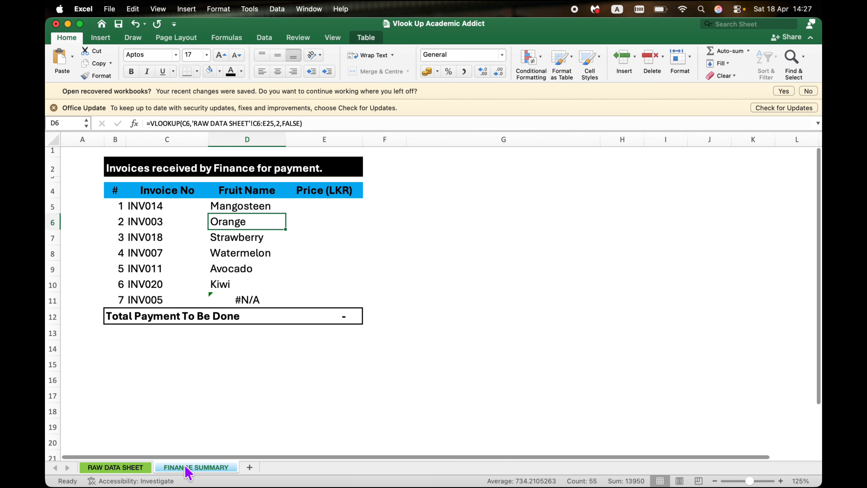
# Step: Inspect the formula in D11 and trace its table array C11:E30 on the RAW DATA SHEET, comparing it with the last invoice
pyautogui.click(232, 296)
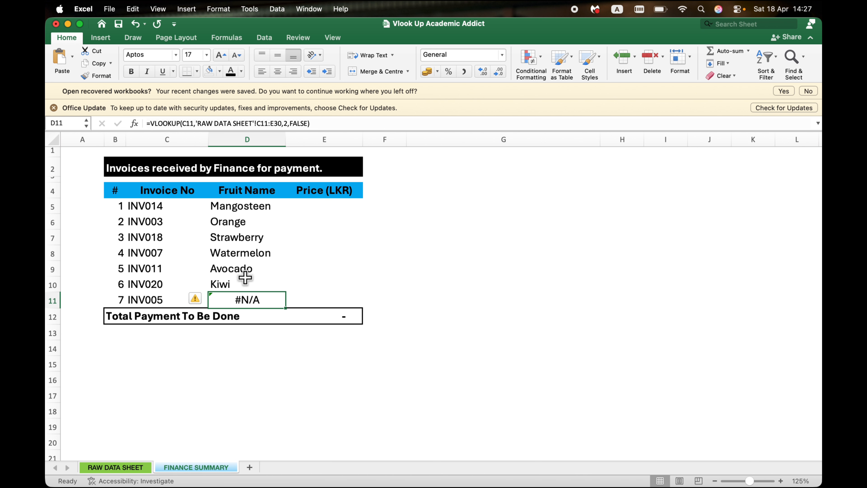
pyautogui.click(115, 467)
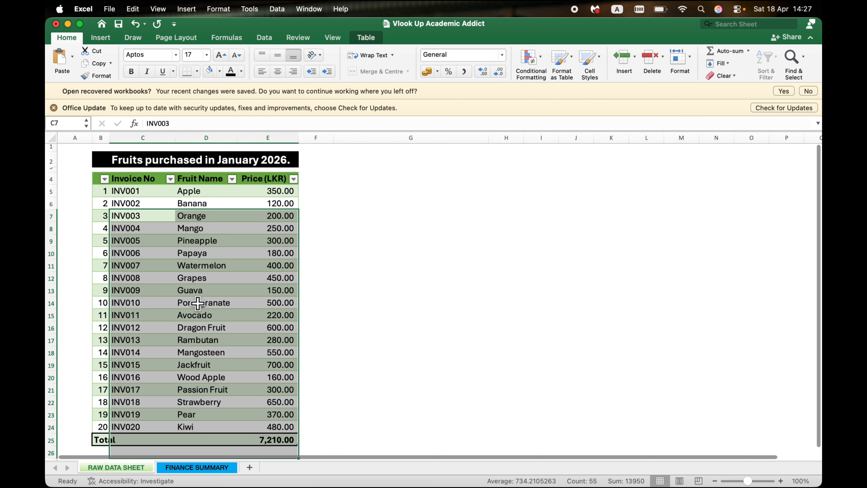
pyautogui.click(179, 265)
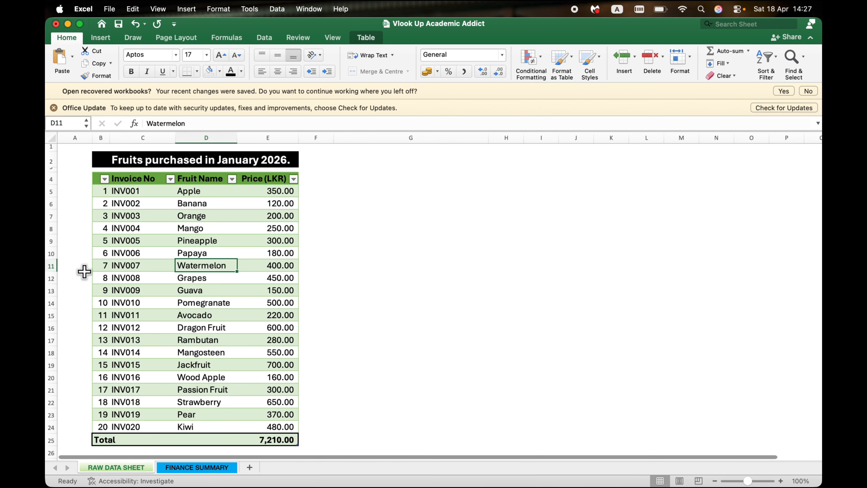
pyautogui.click(135, 266)
pyautogui.moveTo(102, 266); pyautogui.dragTo(287, 414)
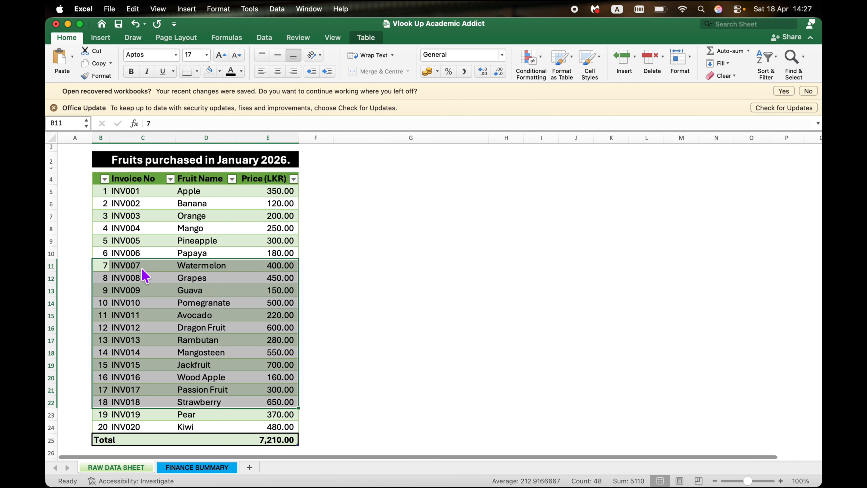
pyautogui.click(142, 267)
pyautogui.moveTo(143, 270); pyautogui.dragTo(259, 441)
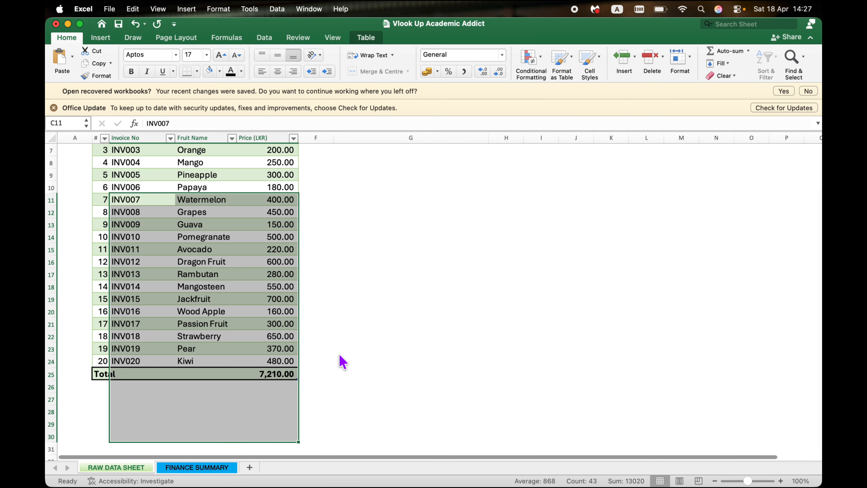
pyautogui.scroll(2, 342, 362)
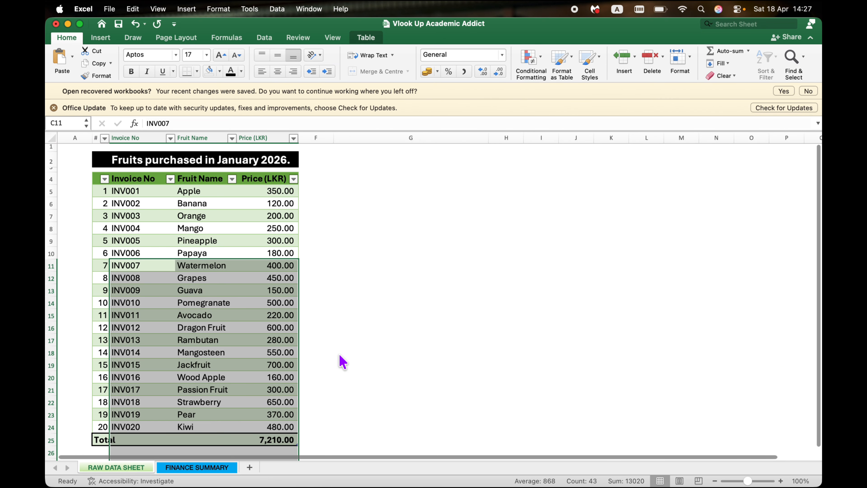
pyautogui.scroll(-1, 342, 361)
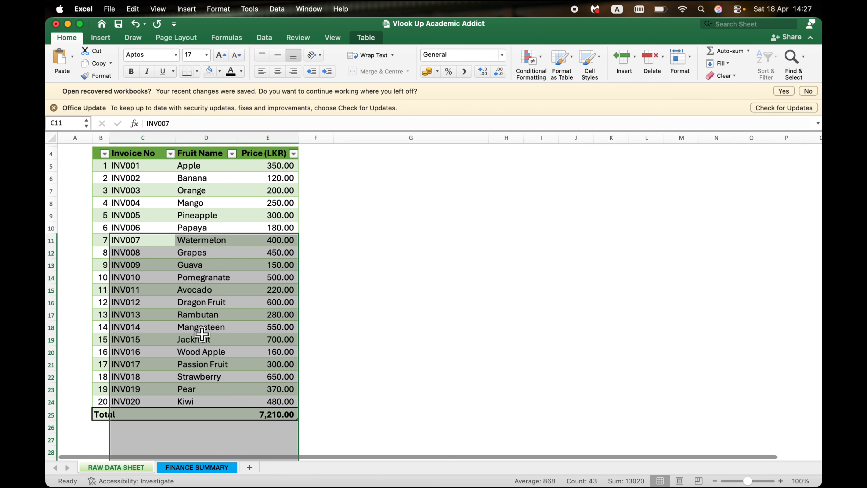
pyautogui.click(207, 469)
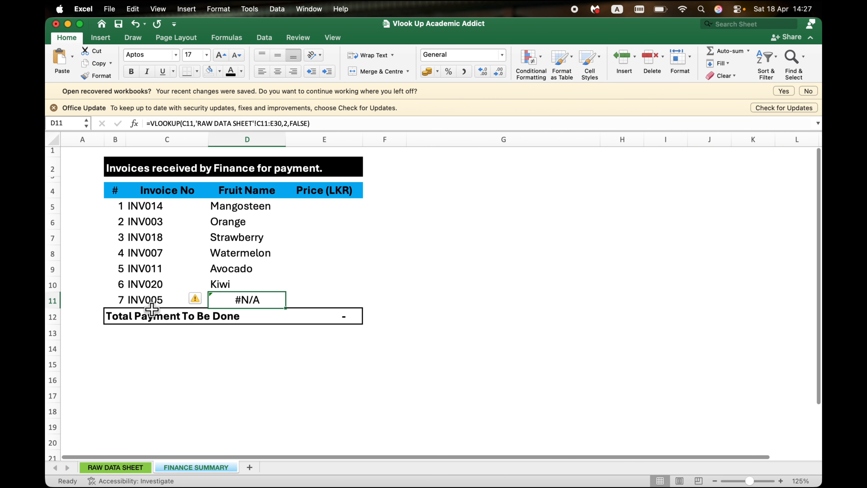
pyautogui.click(141, 467)
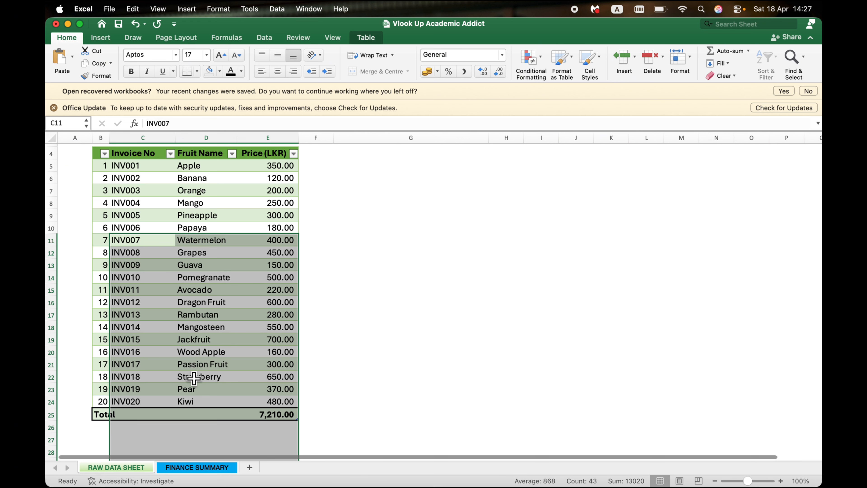
# Step: Inspect the VLOOKUP formula in D5 on the FINANCE SUMMARY and trace its table array C5:E24 on the RAW DATA SHEET
pyautogui.click(190, 469)
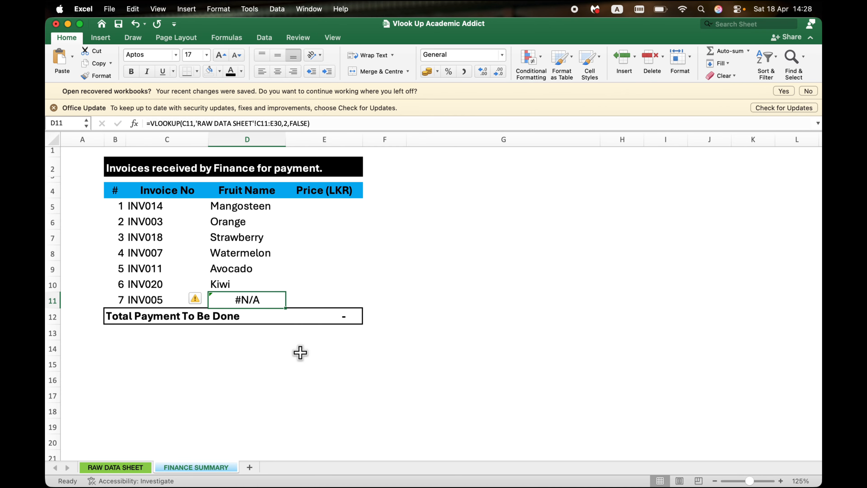
pyautogui.click(268, 205)
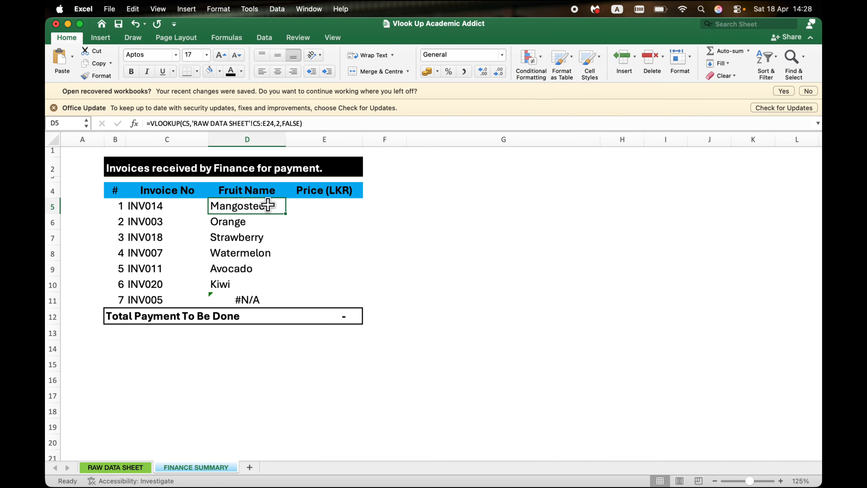
pyautogui.click(138, 468)
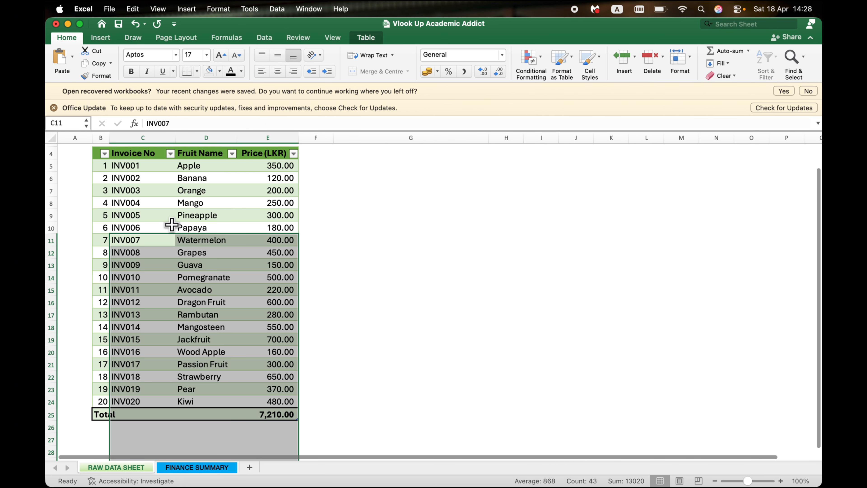
pyautogui.scroll(2, 172, 224)
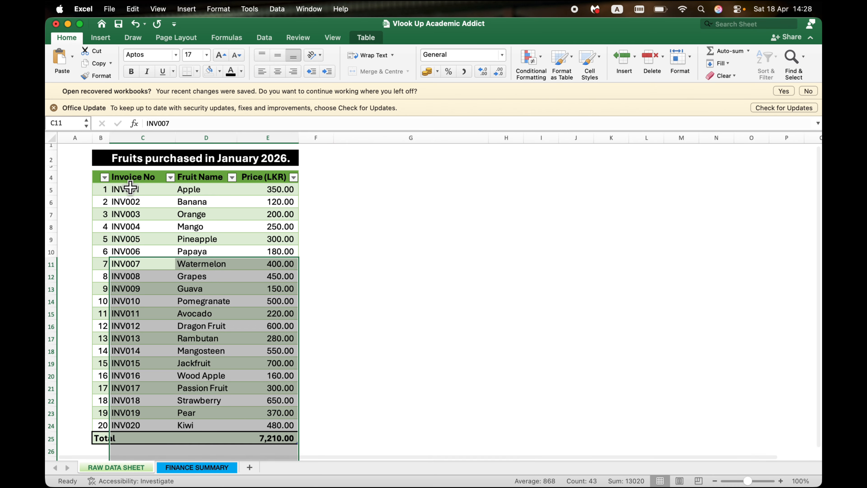
pyautogui.moveTo(130, 187); pyautogui.dragTo(259, 431)
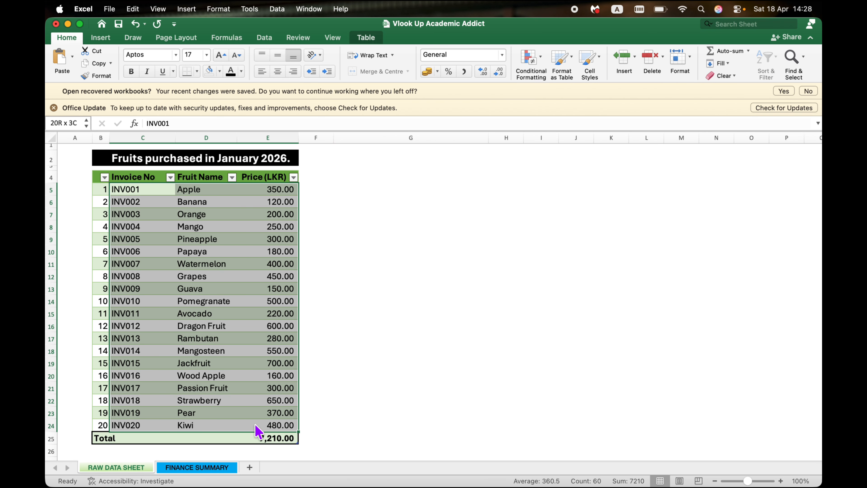
pyautogui.click(219, 468)
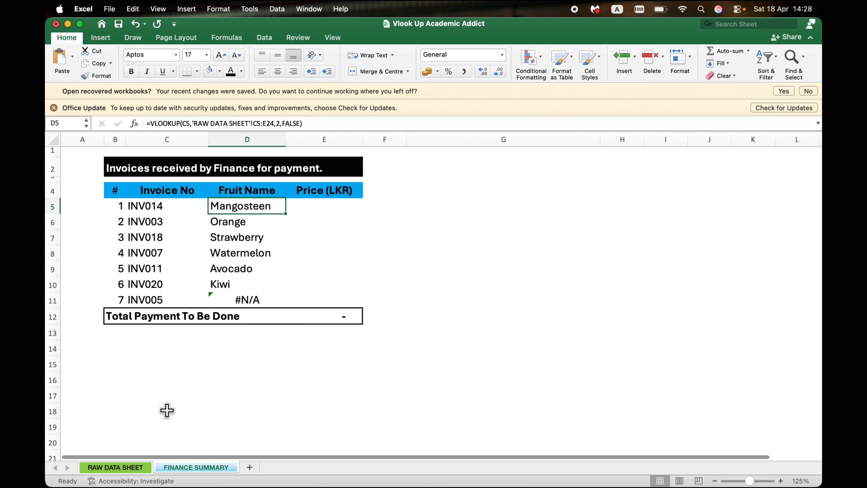
pyautogui.click(134, 468)
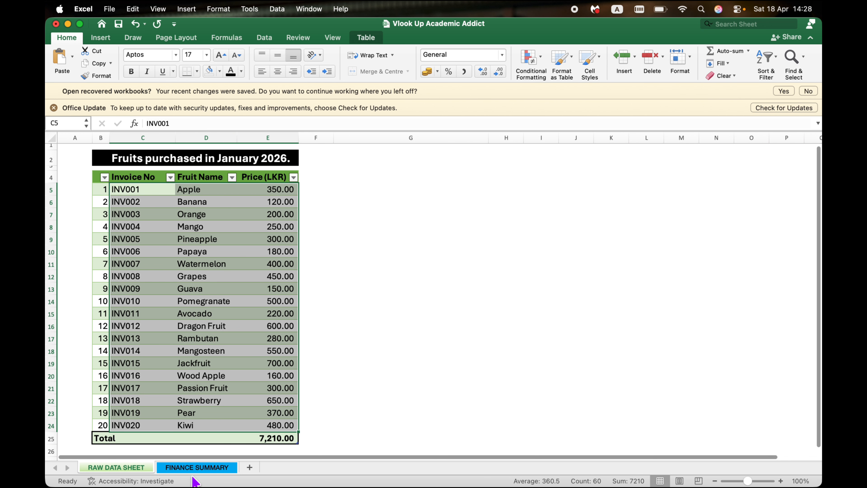
pyautogui.click(198, 469)
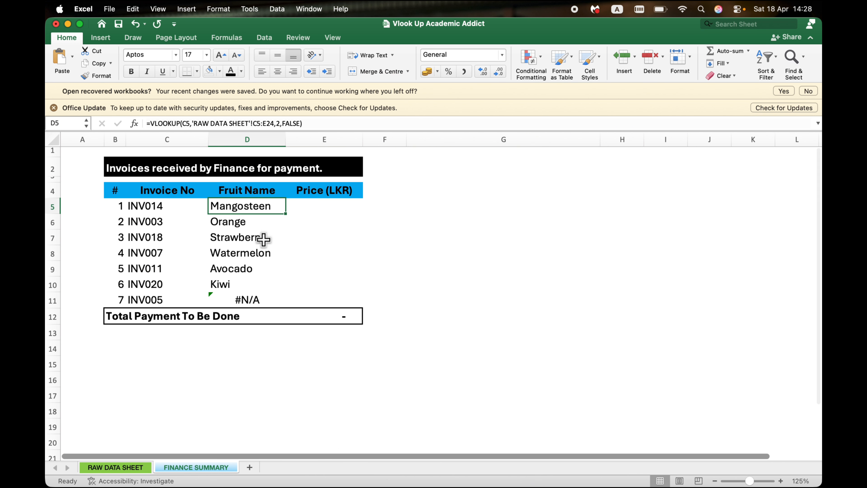
pyautogui.click(255, 123)
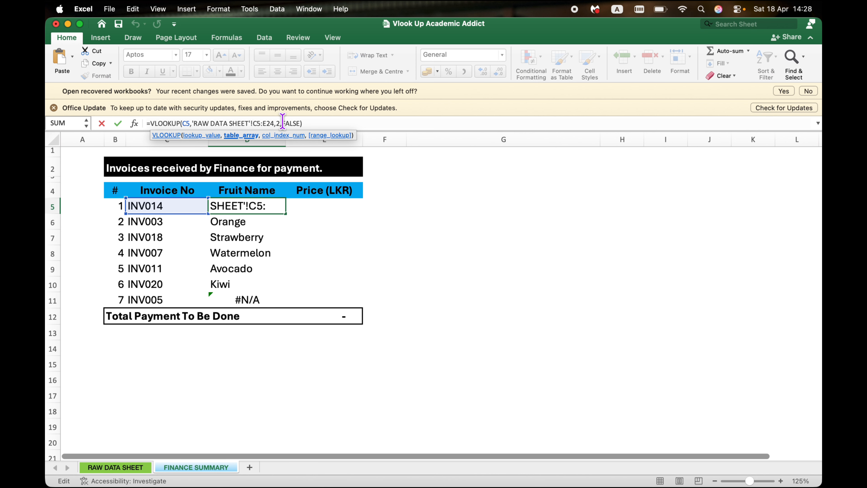
pyautogui.click(141, 468)
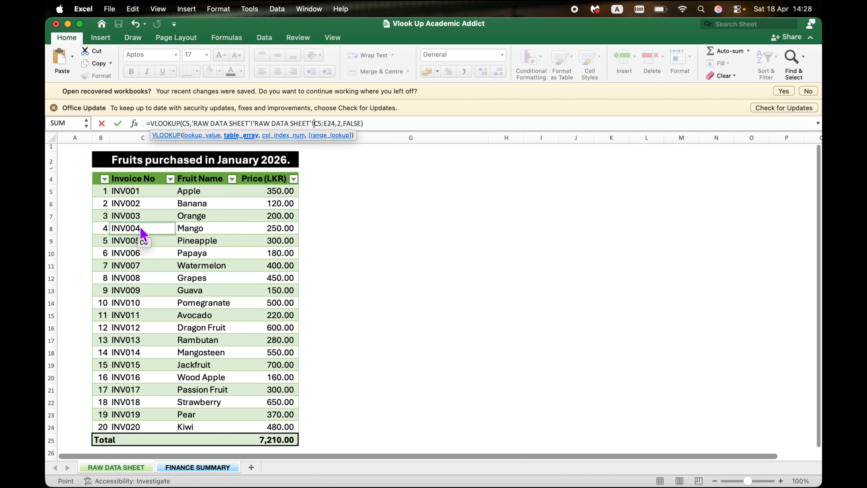
pyautogui.click(136, 192)
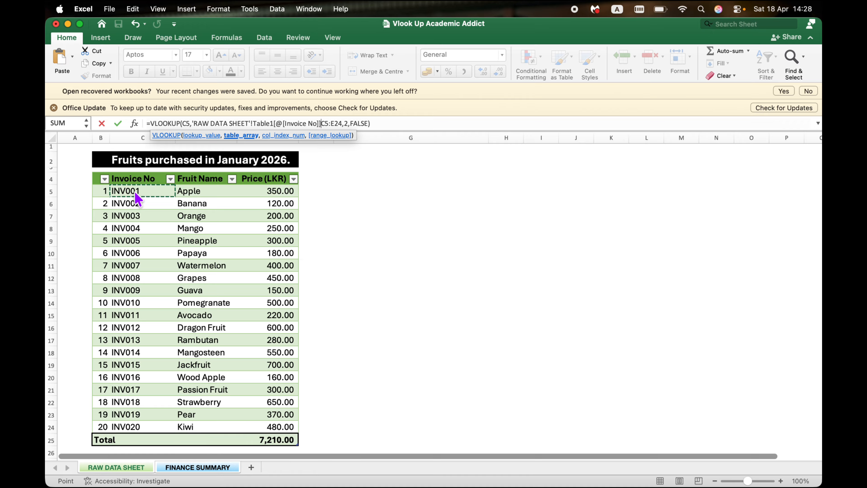
pyautogui.press('Return')
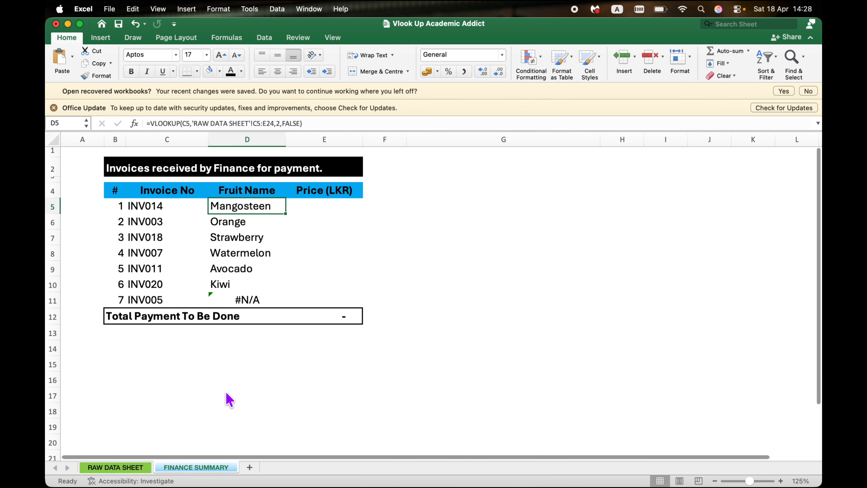
# Step: Examine C5 and E24 on the RAW DATA SHEET as the corner cells of the D5 formula's table array
pyautogui.click(148, 466)
pyautogui.click(149, 193)
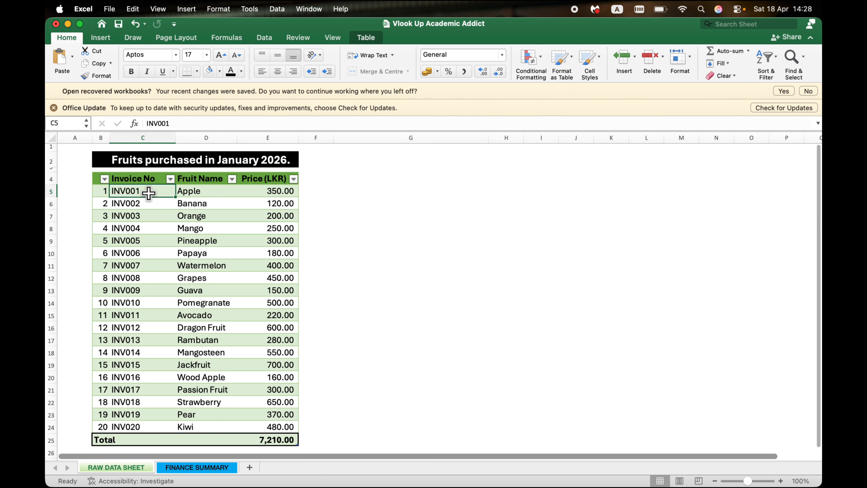
pyautogui.click(256, 427)
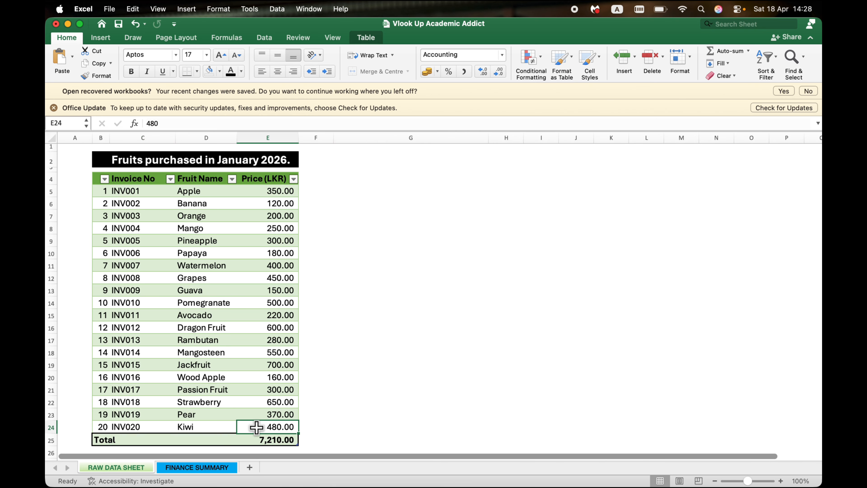
pyautogui.click(219, 467)
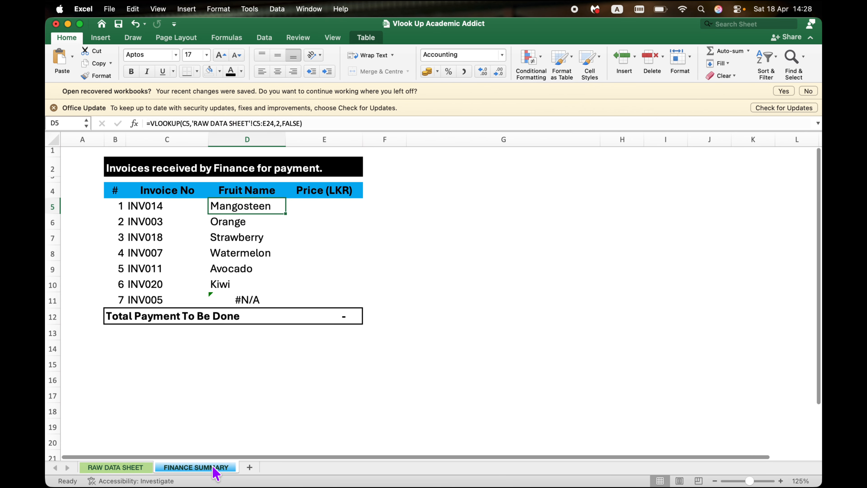
# Step: Make the table array in the D5 VLOOKUP absolute as $C$5:$E$24 and reselect D5
pyautogui.click(254, 123)
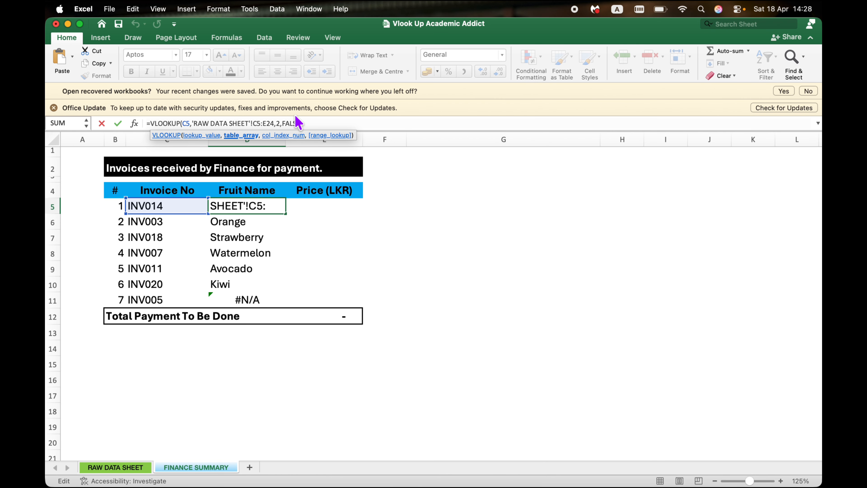
pyautogui.write('$')
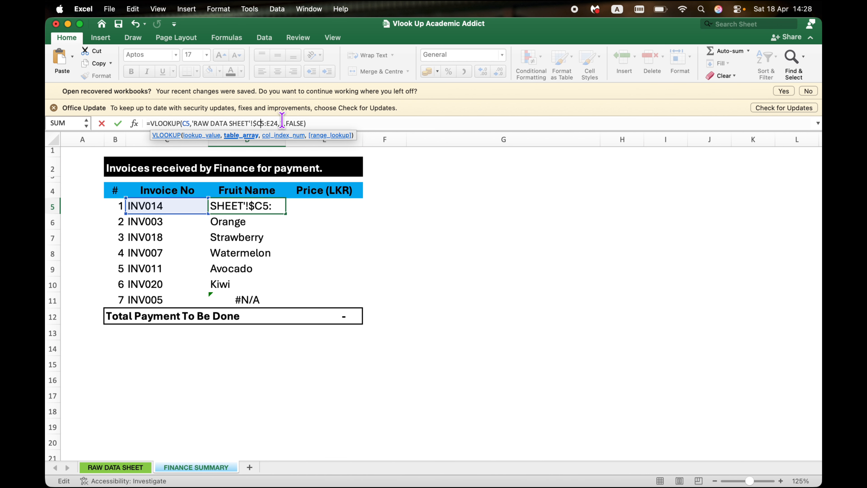
pyautogui.write('$')
pyautogui.click(272, 123)
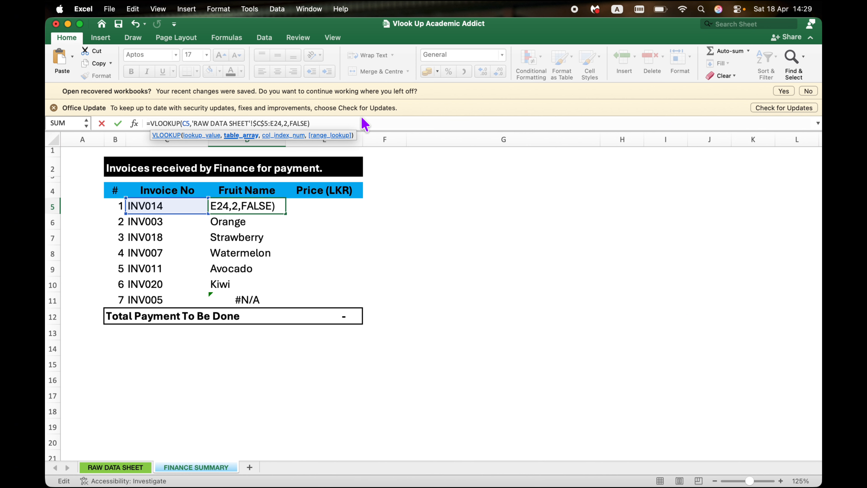
pyautogui.write('$')
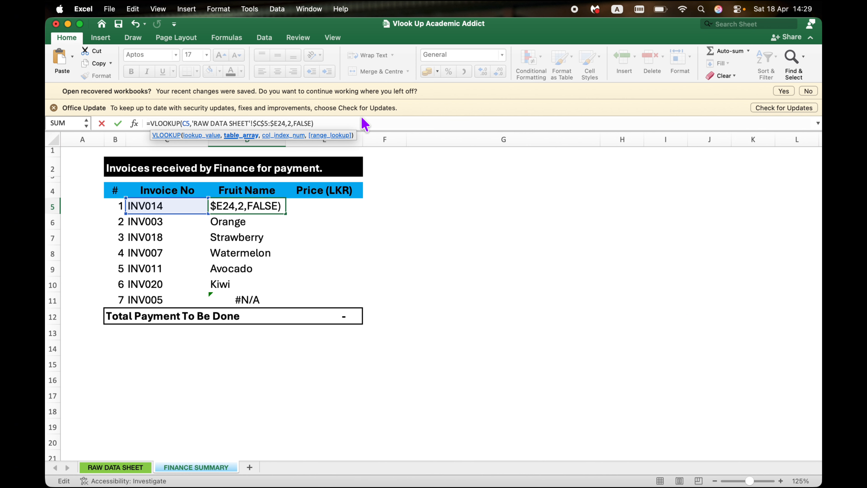
pyautogui.press('Right')
pyautogui.write('$')
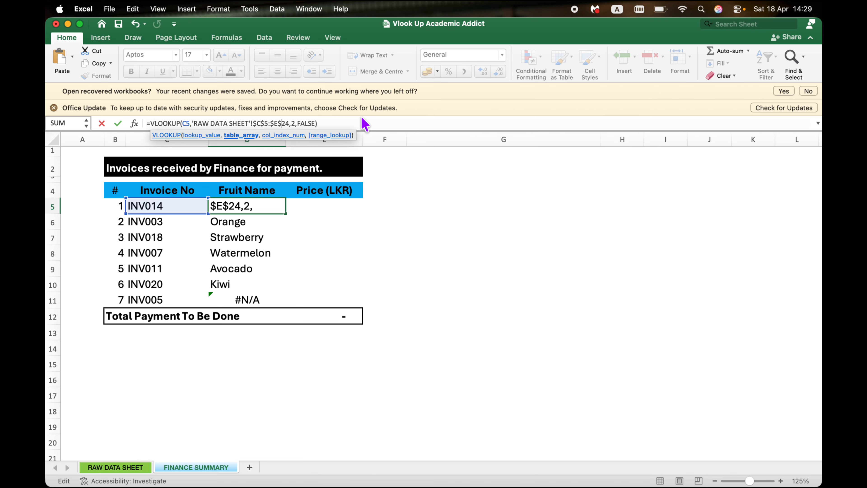
pyautogui.press('Return')
pyautogui.click(257, 207)
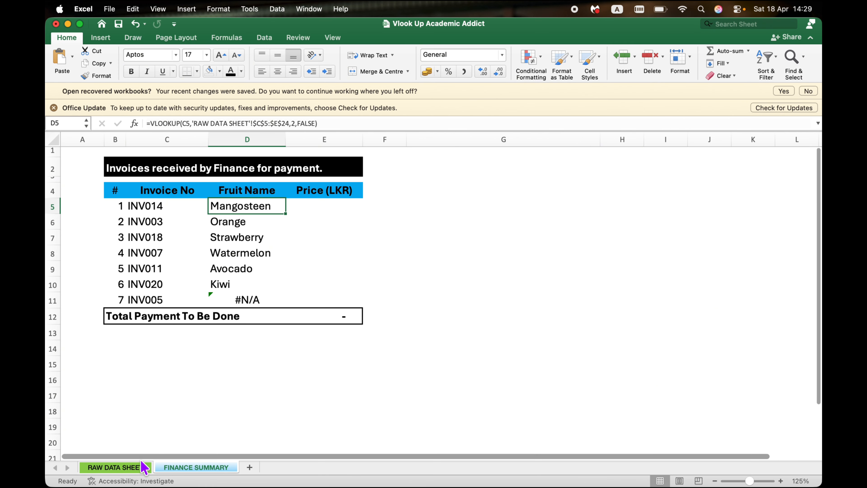
# Step: Review the lookup table on the RAW DATA SHEET and copy the D5 formula down through D11 on the FINANCE SUMMARY
pyautogui.click(145, 467)
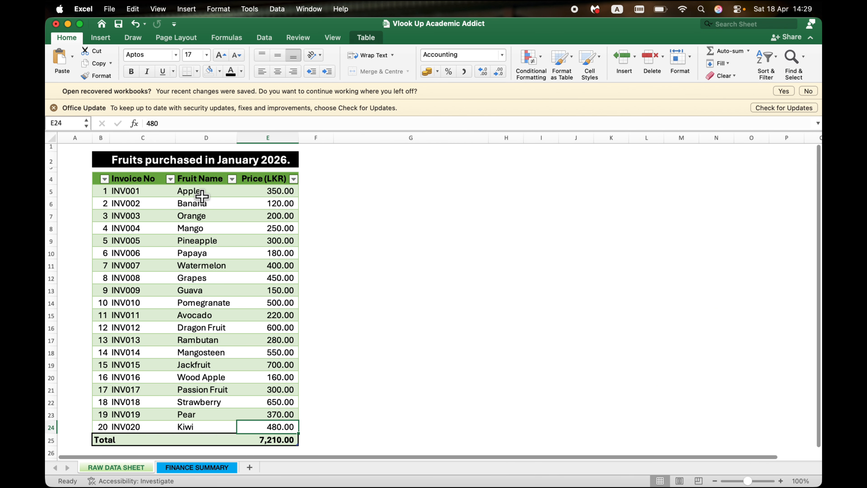
pyautogui.click(197, 471)
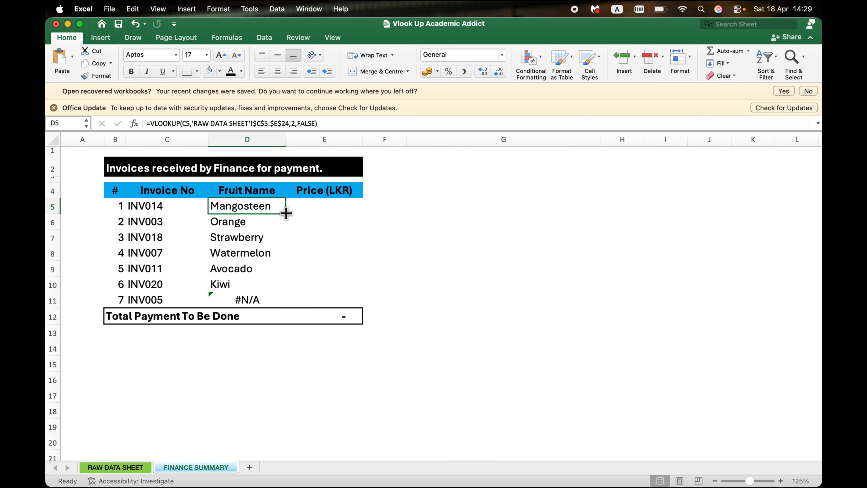
pyautogui.moveTo(286, 213); pyautogui.dragTo(284, 305)
pyautogui.click(326, 269)
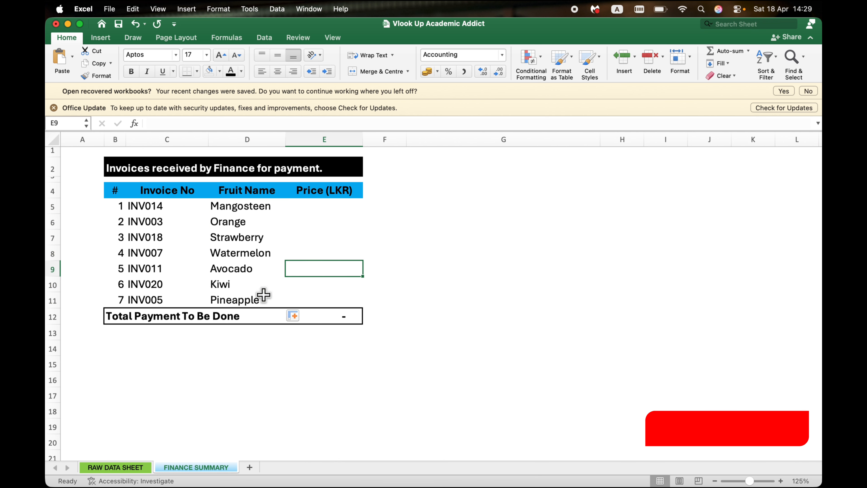
# Step: Compare the copied formula in D11 with the one in D5 to check that both use the same table array
pyautogui.click(256, 306)
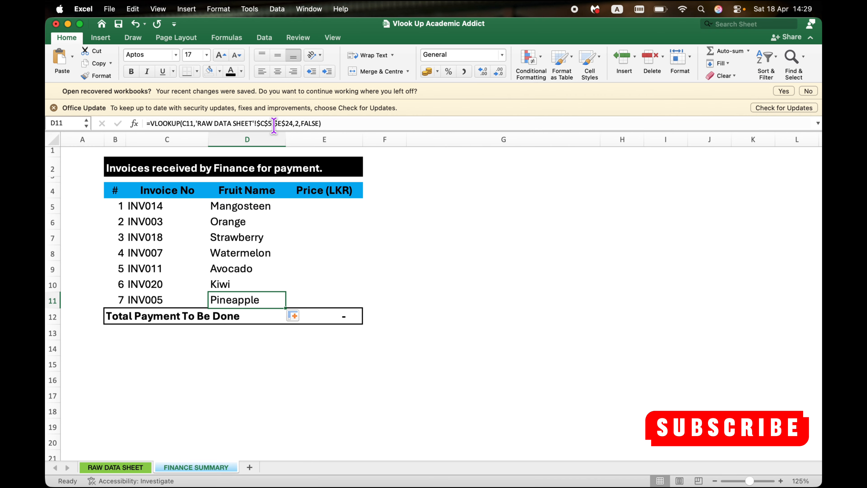
pyautogui.click(245, 208)
pyautogui.click(262, 208)
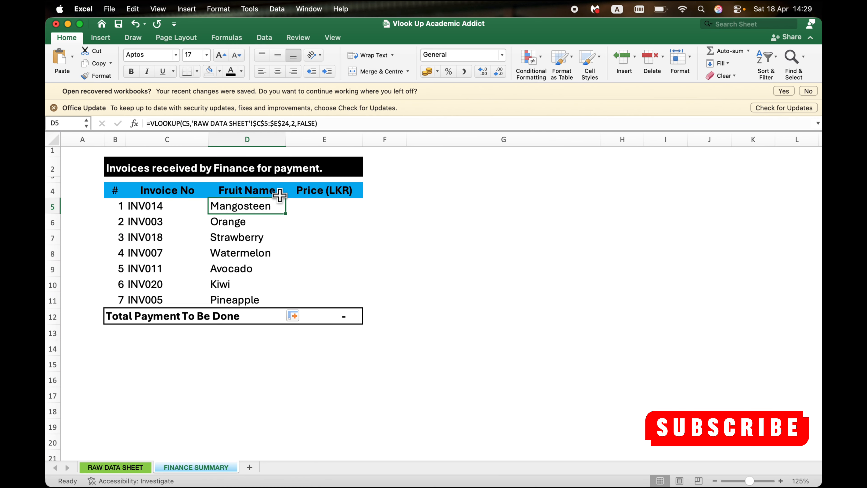
# Step: Start a VLOOKUP in E5 of the FINANCE SUMMARY with lookup value C5 and table array C5:E24 from the RAW DATA SHEET
pyautogui.click(300, 209)
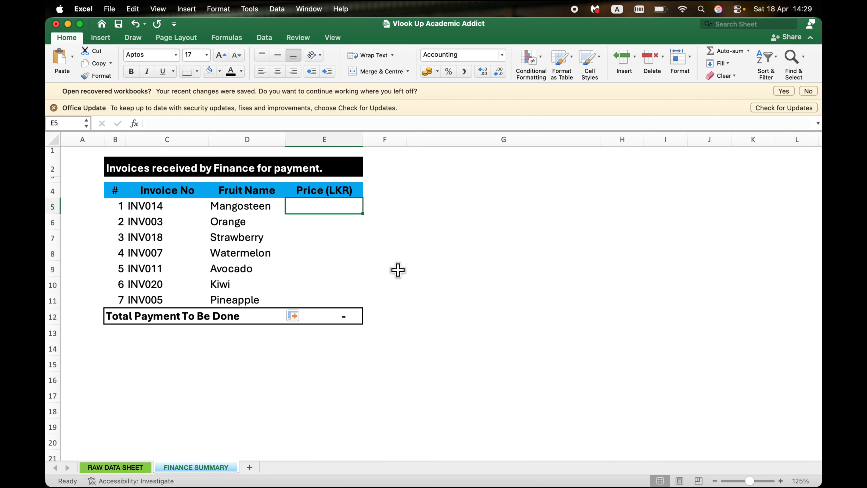
pyautogui.write('=vlo')
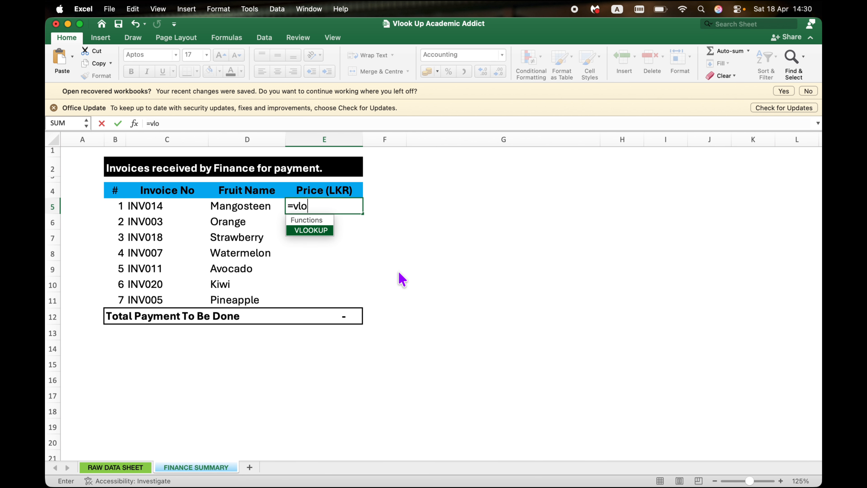
pyautogui.press('Tab')
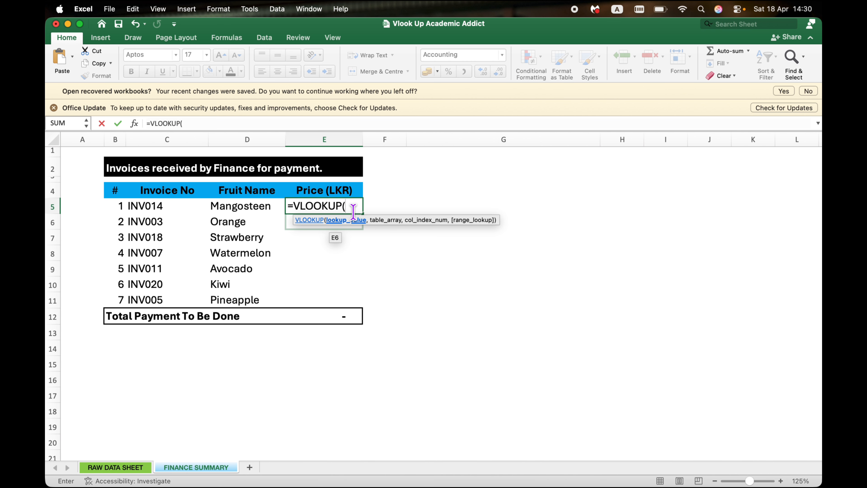
pyautogui.click(163, 205)
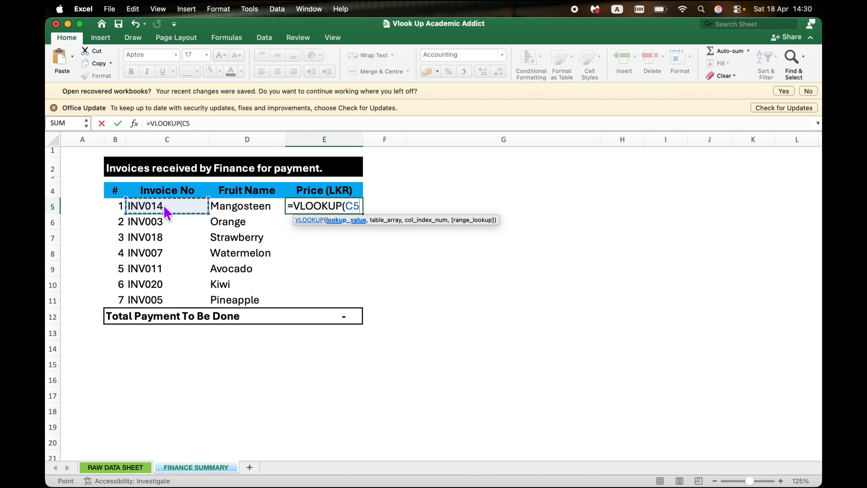
pyautogui.write(',')
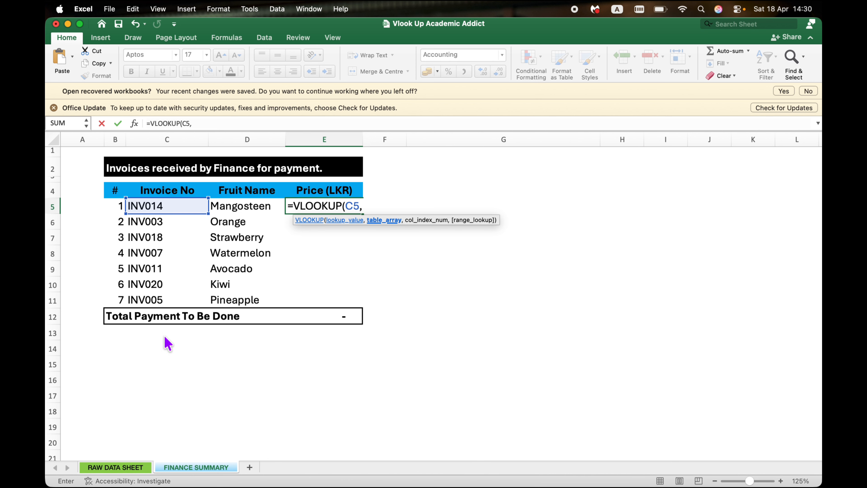
pyautogui.click(130, 467)
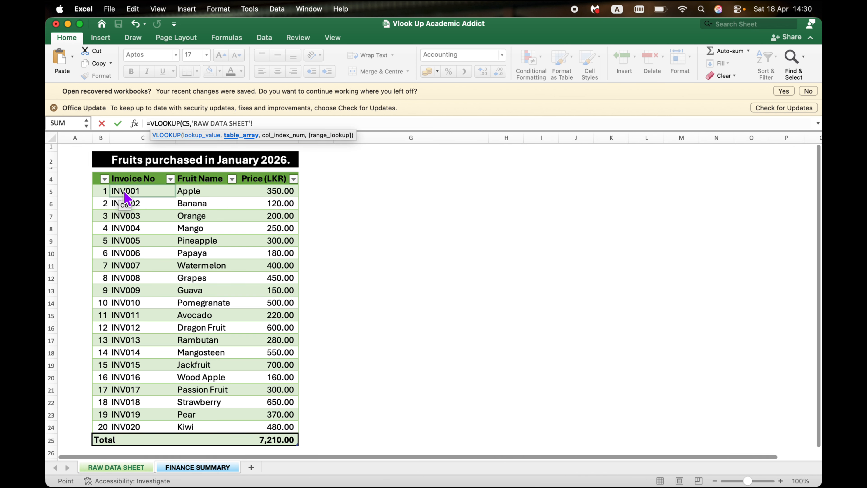
pyautogui.moveTo(123, 191); pyautogui.dragTo(287, 427)
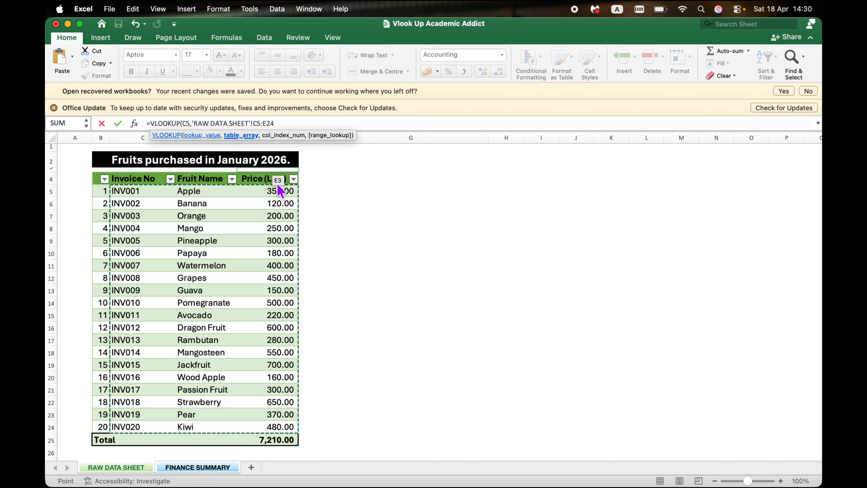
# Step: Complete the E5 VLOOKUP with column index 3 and FALSE for an exact match
pyautogui.write(',')
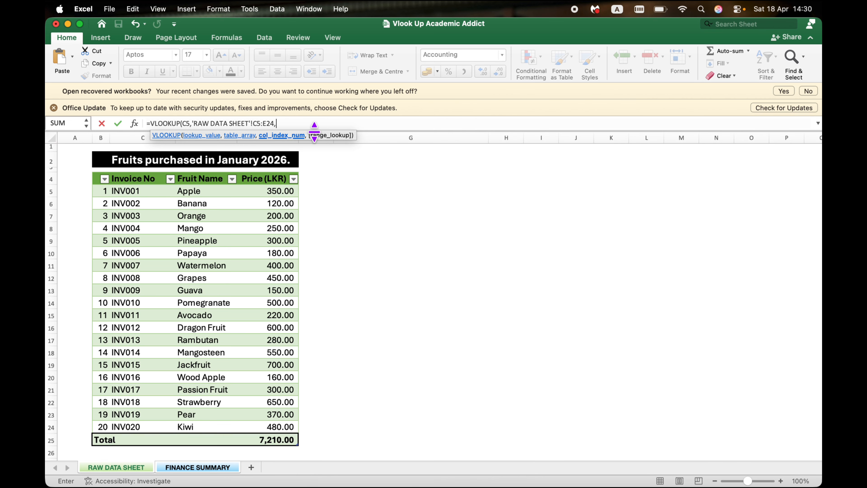
pyautogui.write('3,')
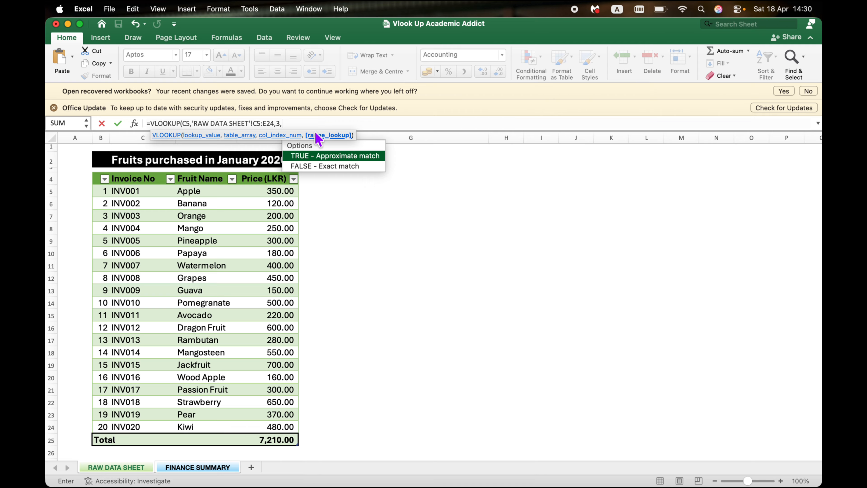
pyautogui.press('Down')
pyautogui.press('Tab')
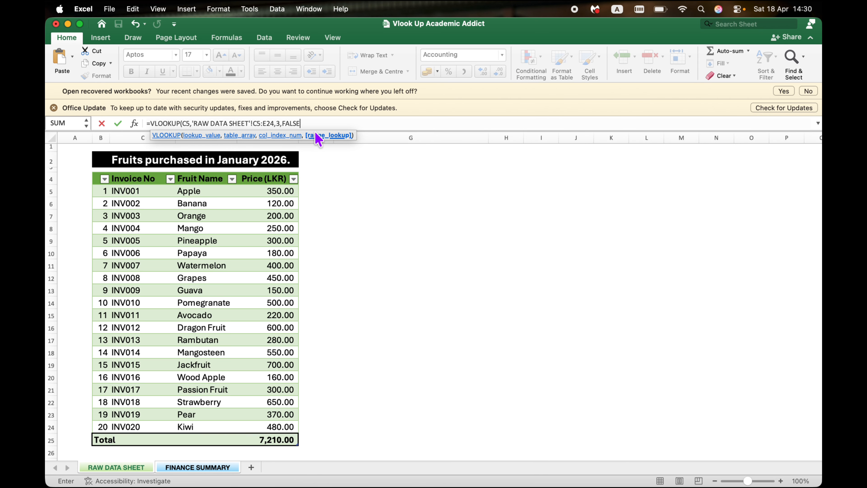
pyautogui.write(')')
pyautogui.press('Return')
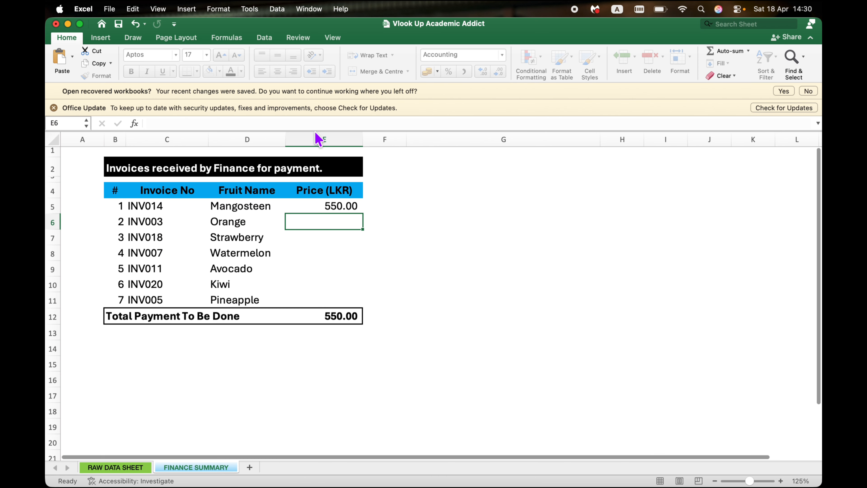
# Step: Make the table array in the E5 VLOOKUP absolute as $C$5:$E$24
pyautogui.click(336, 208)
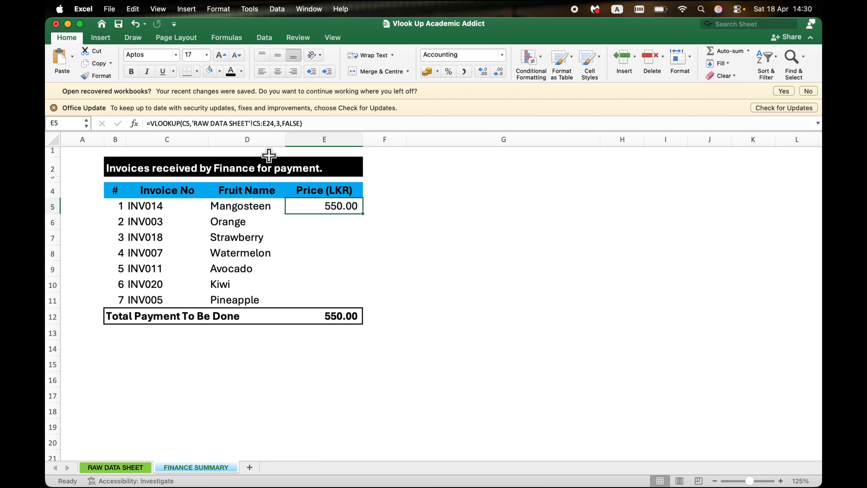
pyautogui.click(254, 123)
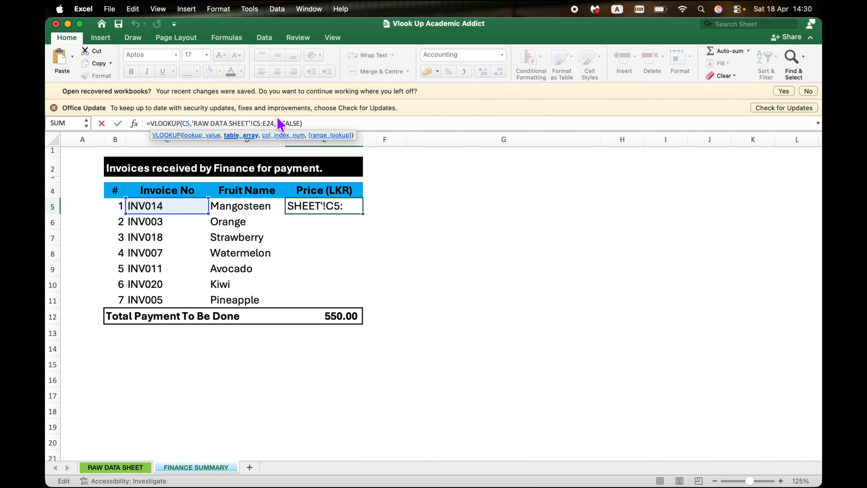
pyautogui.write('$')
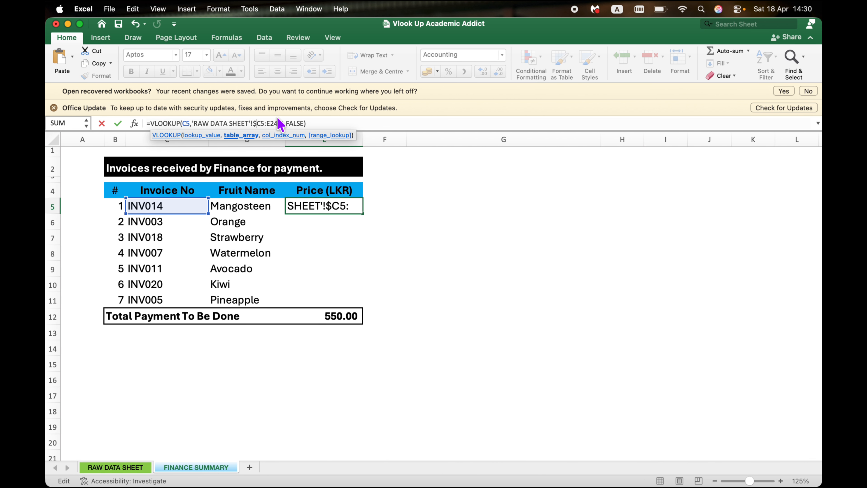
pyautogui.press('Right')
pyautogui.write('$')
pyautogui.press('Right')
pyautogui.press('Right')
pyautogui.write('$')
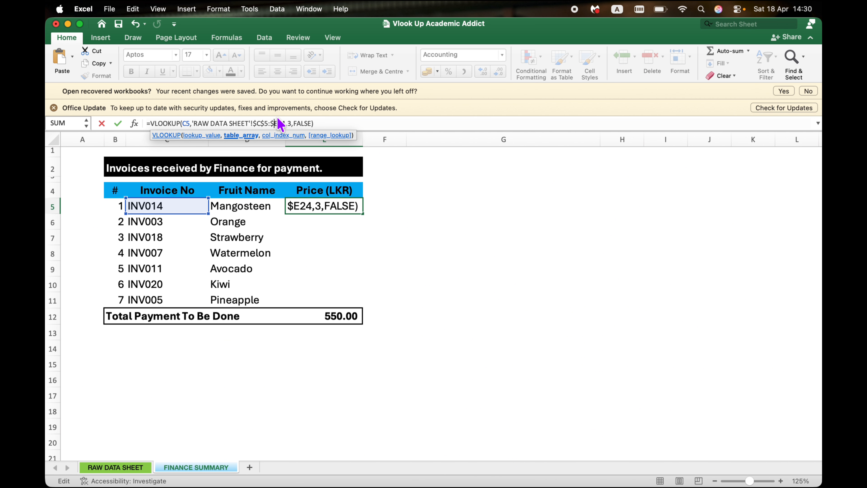
pyautogui.press('Right')
pyautogui.write('$')
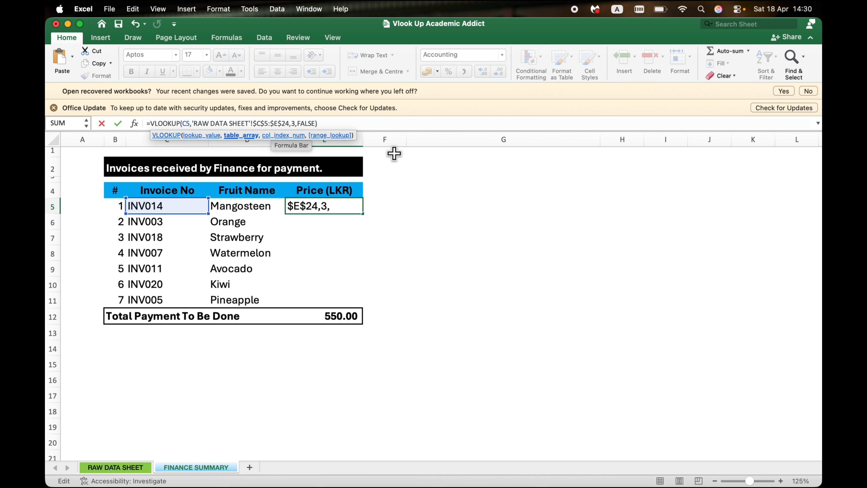
pyautogui.press('Return')
# Step: Copy the E5 price formula down through E11 and deselect the filled range
pyautogui.click(350, 205)
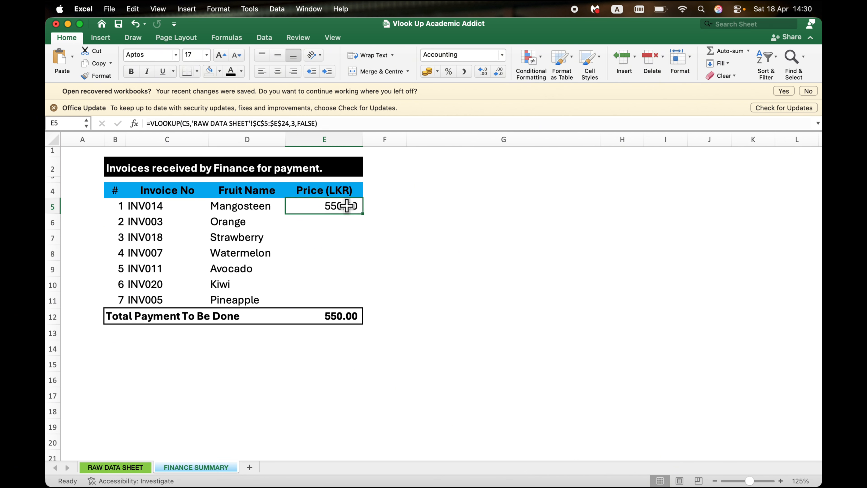
pyautogui.moveTo(360, 212); pyautogui.dragTo(358, 304)
pyautogui.click(434, 297)
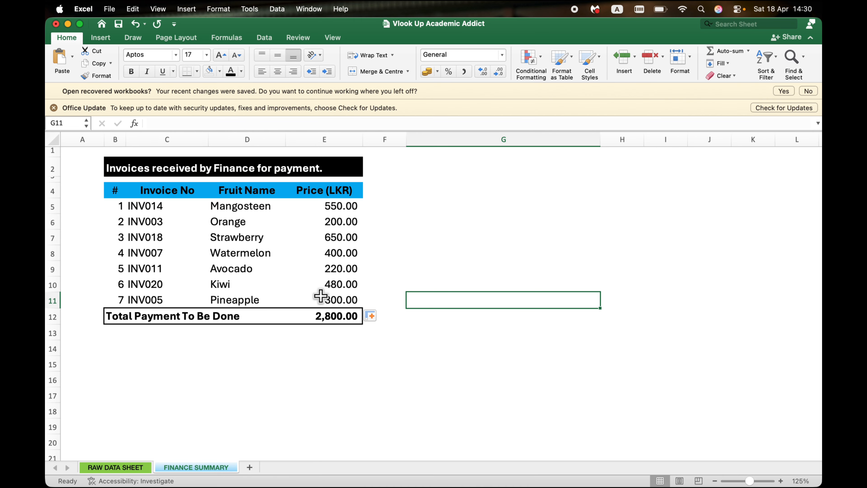
pyautogui.click(382, 278)
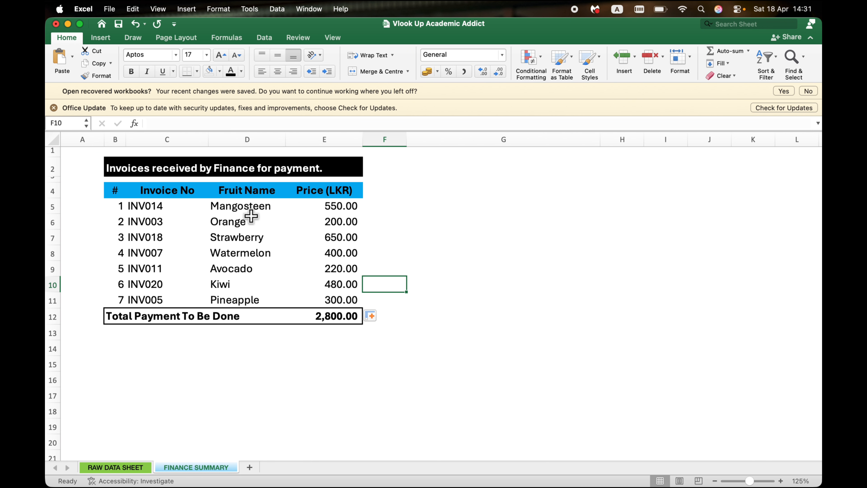
# Step: Review the D5 formula and its lookup value in C5, comparing the FINANCE SUMMARY with the source table on the RAW DATA SHEET
pyautogui.click(264, 208)
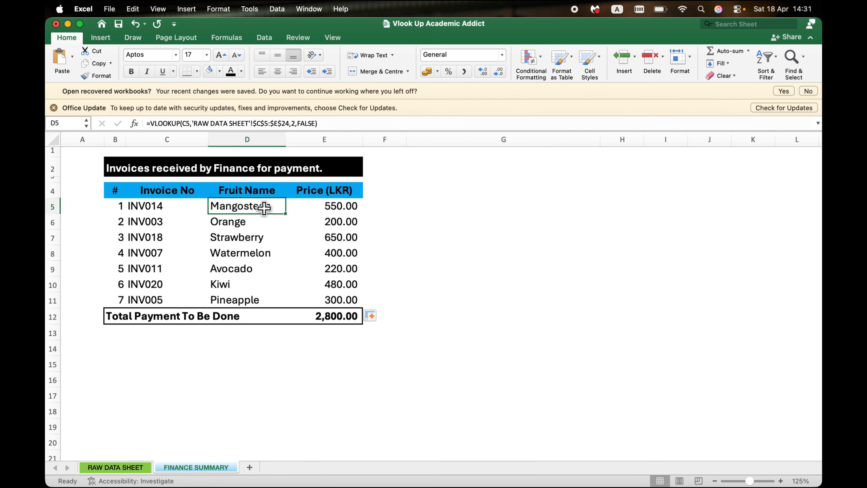
pyautogui.click(154, 206)
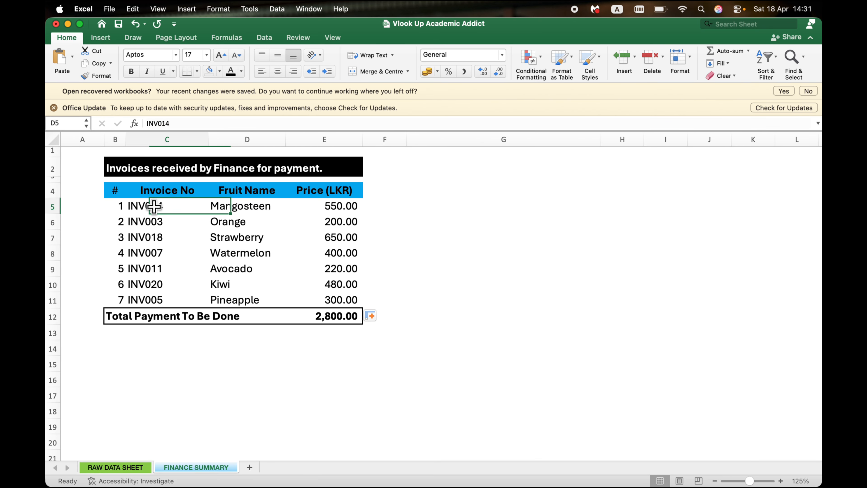
pyautogui.click(118, 467)
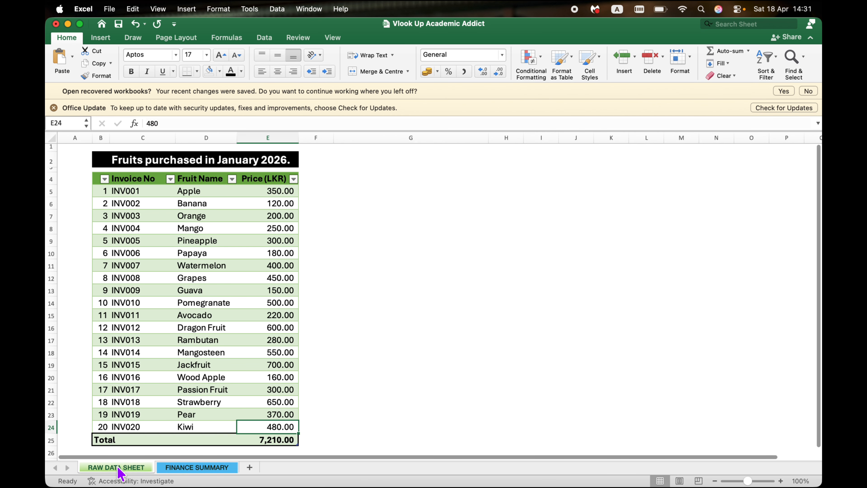
pyautogui.click(182, 470)
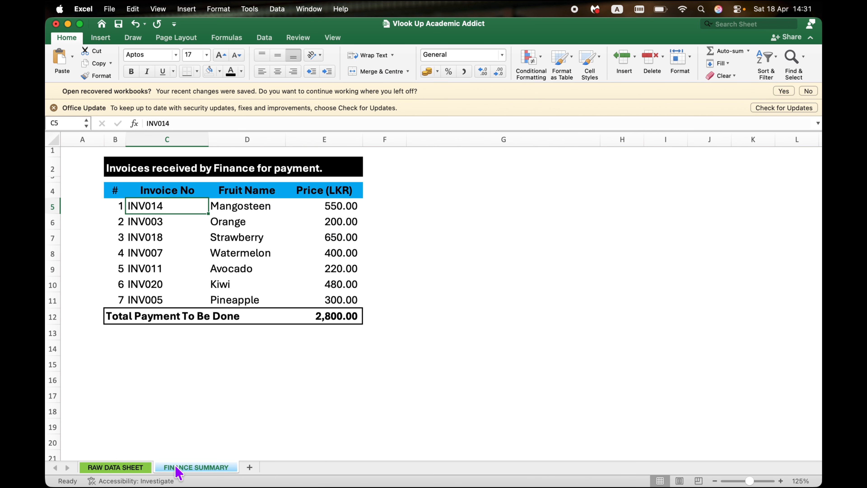
pyautogui.click(132, 469)
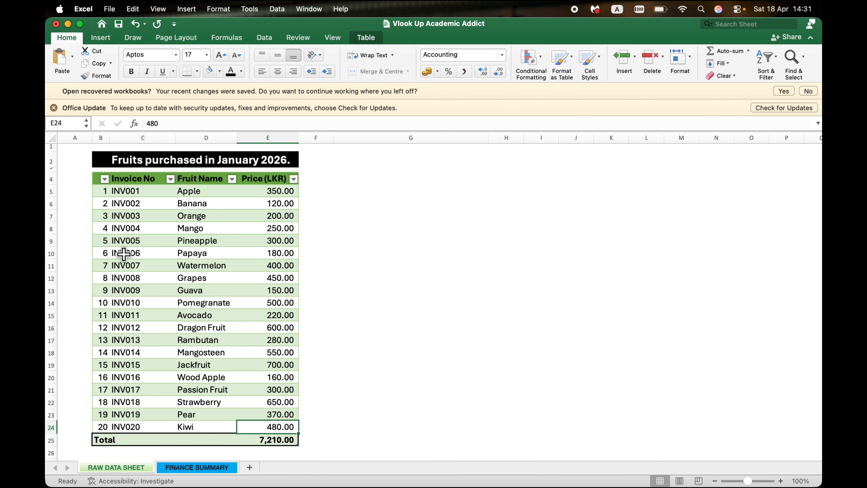
pyautogui.click(179, 468)
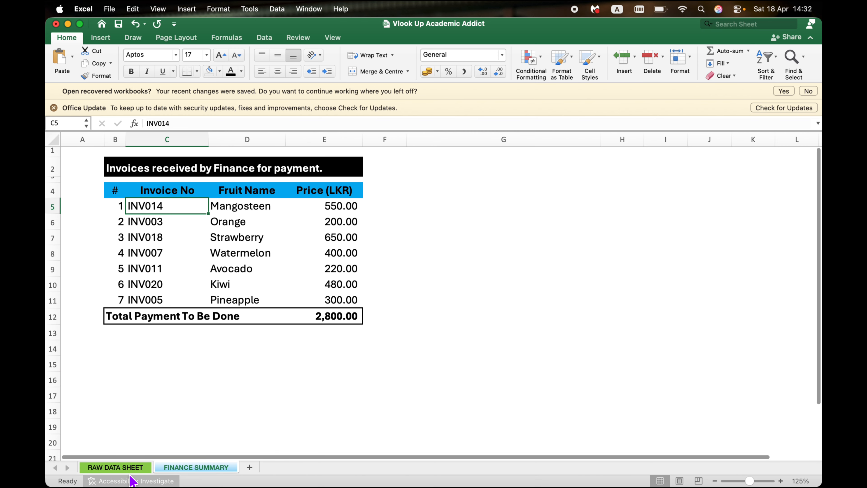
pyautogui.click(134, 468)
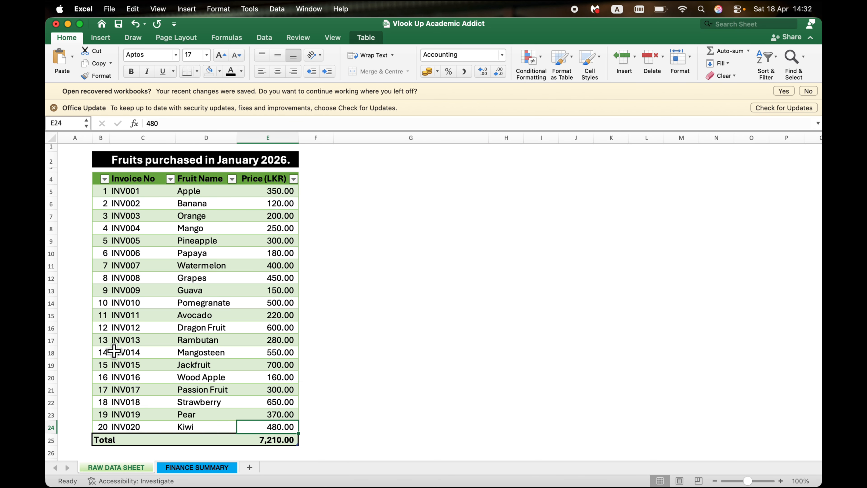
pyautogui.click(197, 467)
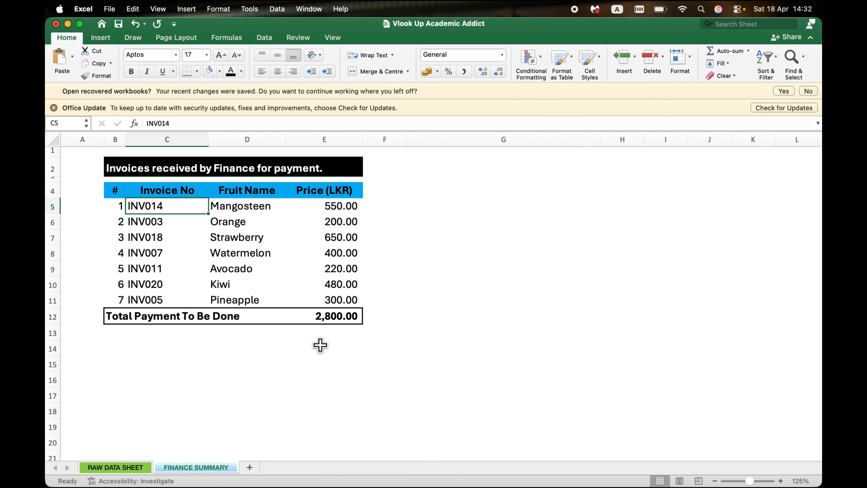
pyautogui.click(348, 367)
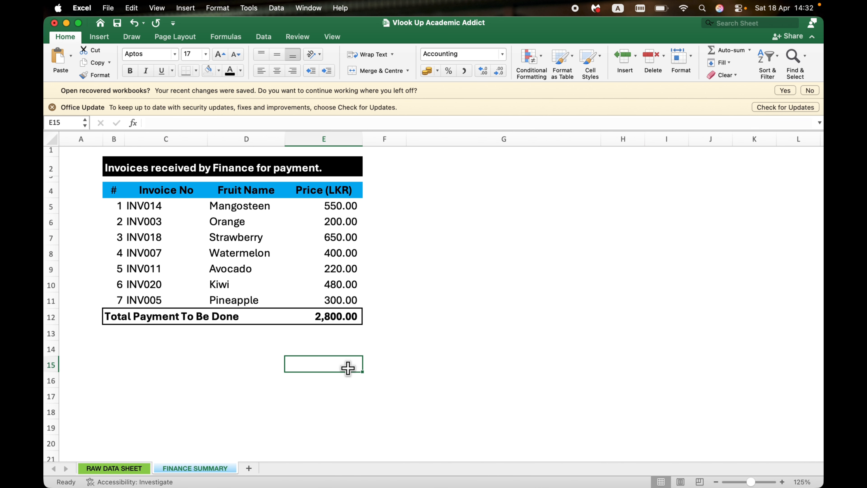